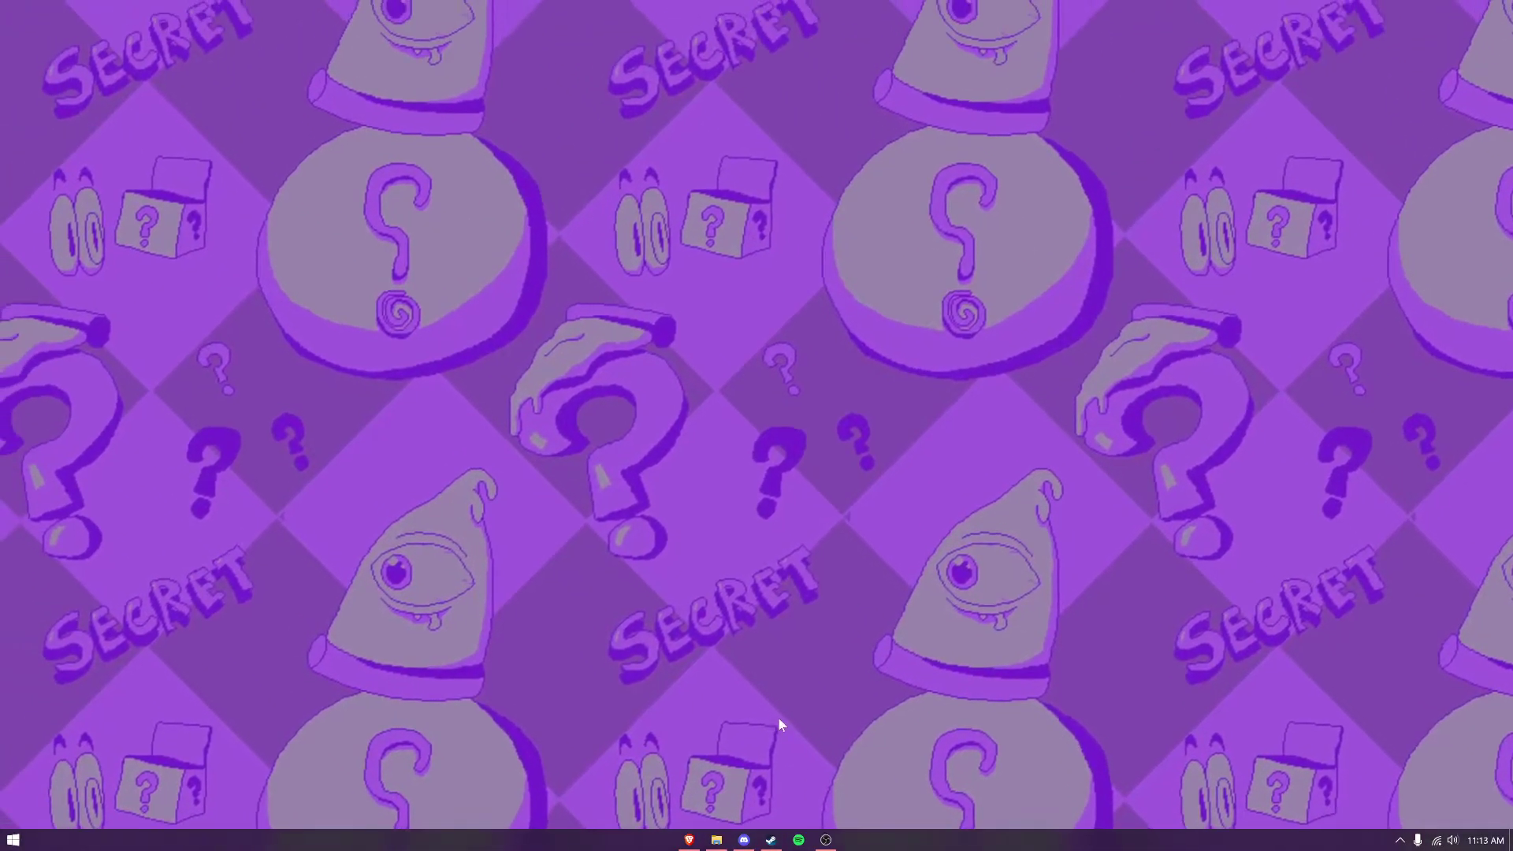
Step: Switch to the browser and check the Imperium mod page on Thunderstore for the mods it requires
click(689, 840)
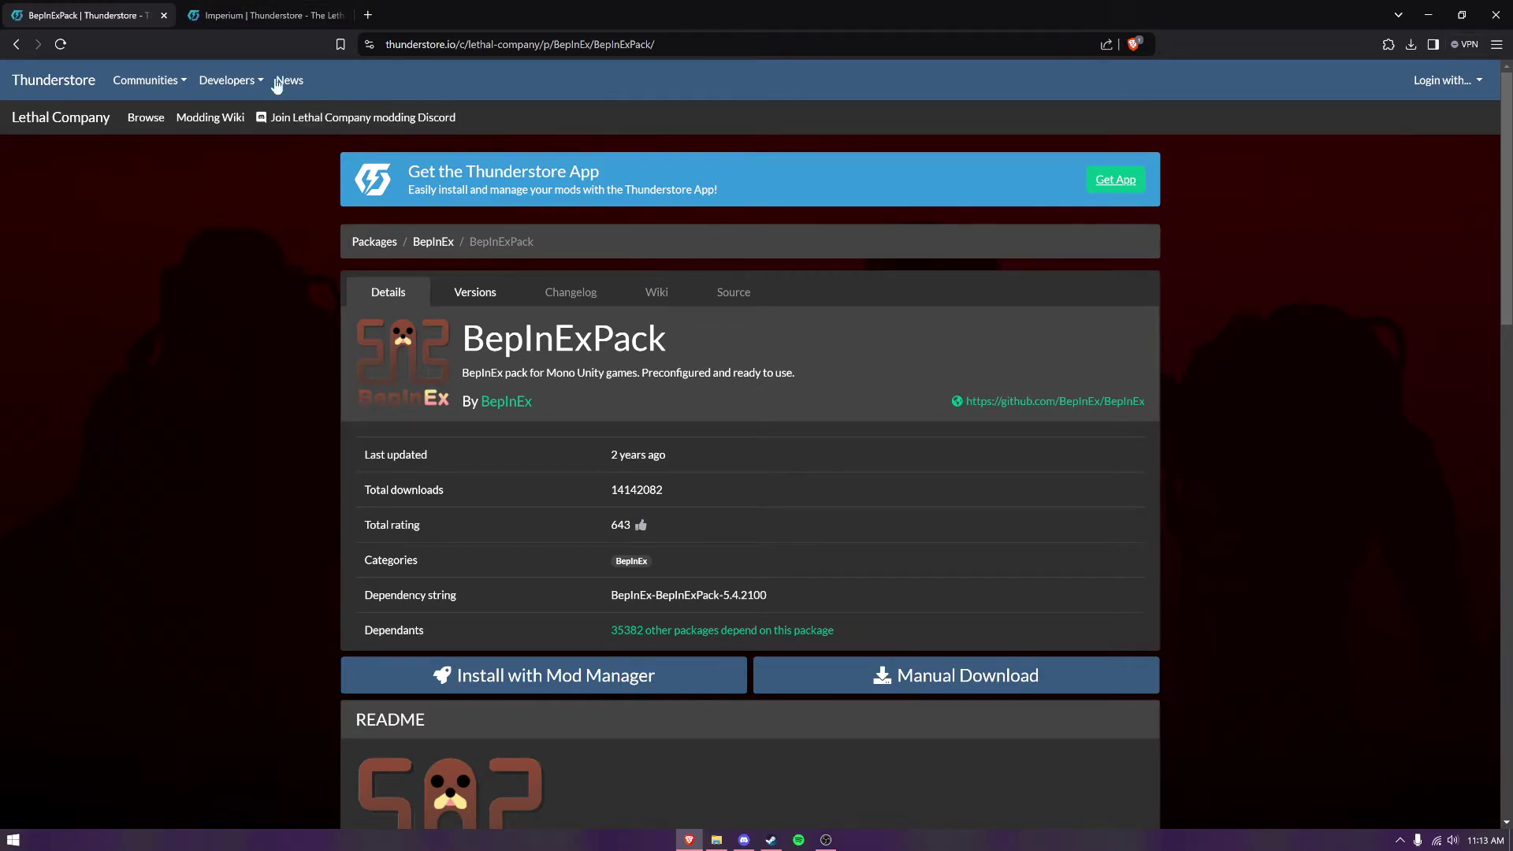
click(245, 20)
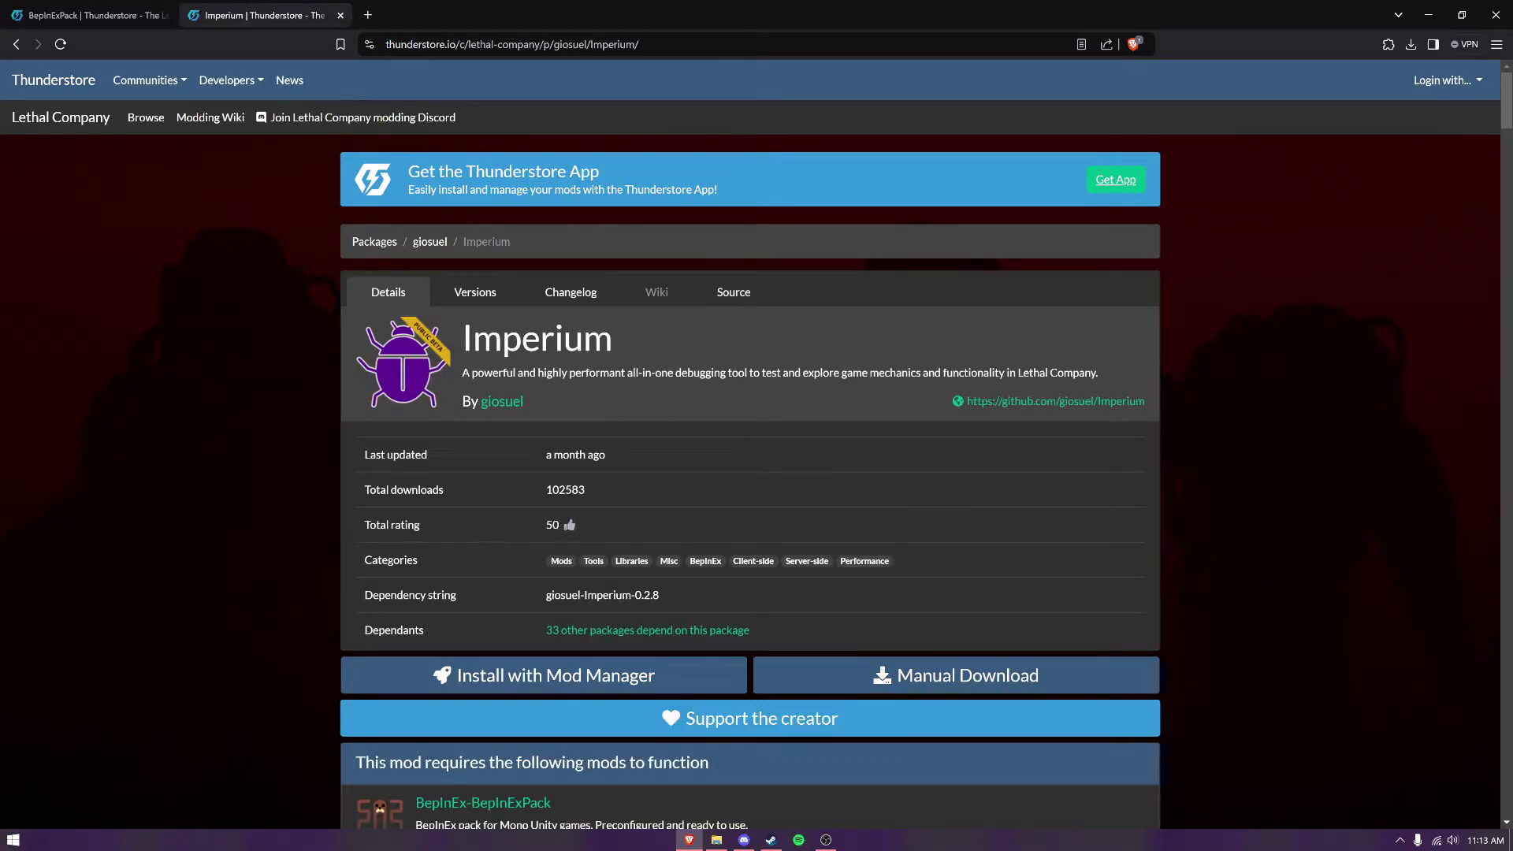
scroll(277, 373, down, 2)
scroll(284, 381, up, 2)
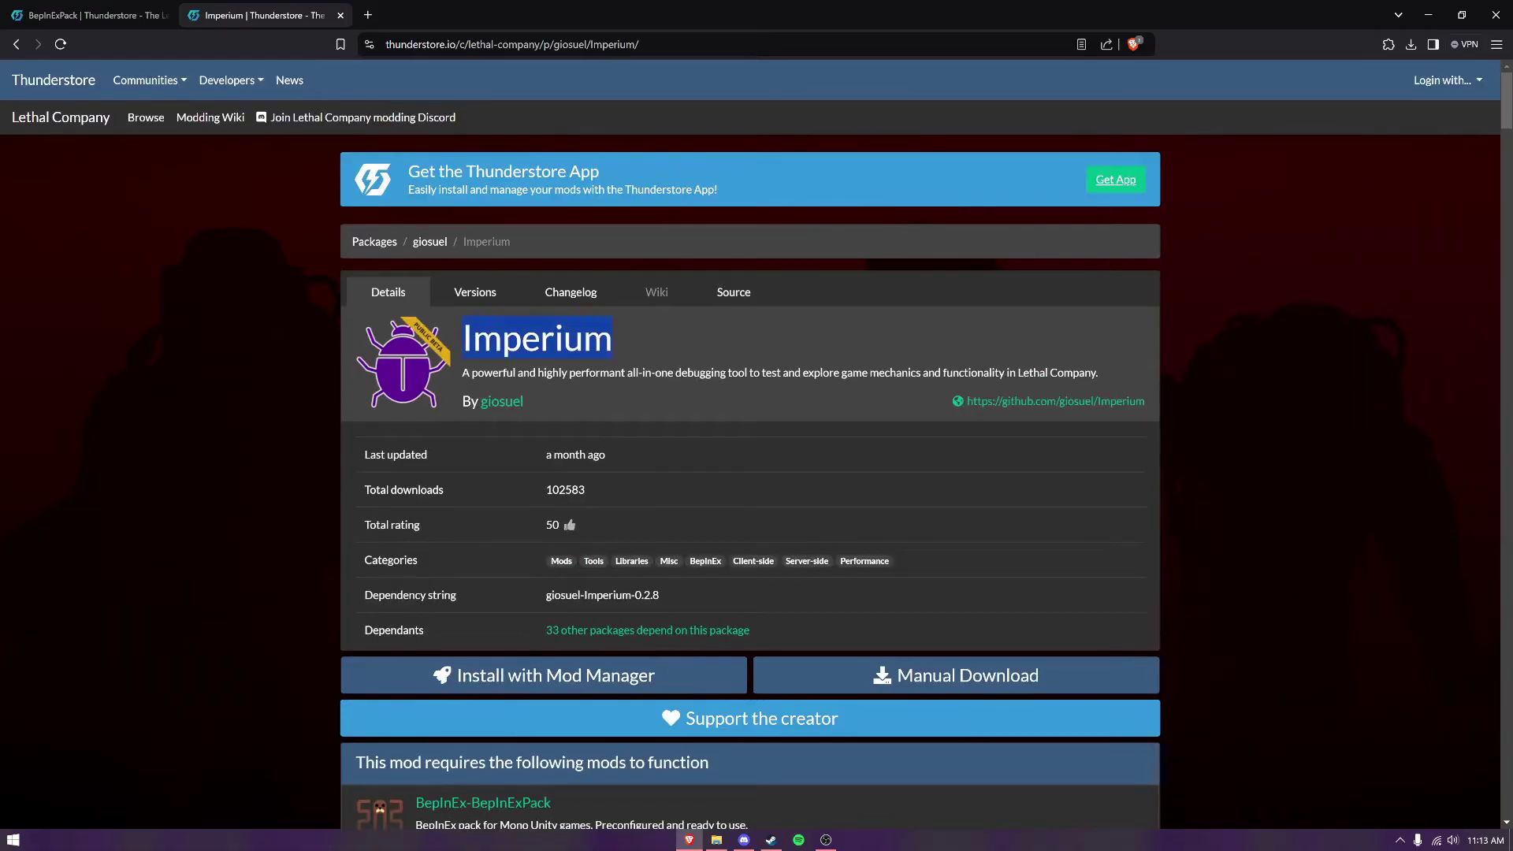
scroll(491, 376, down, 4)
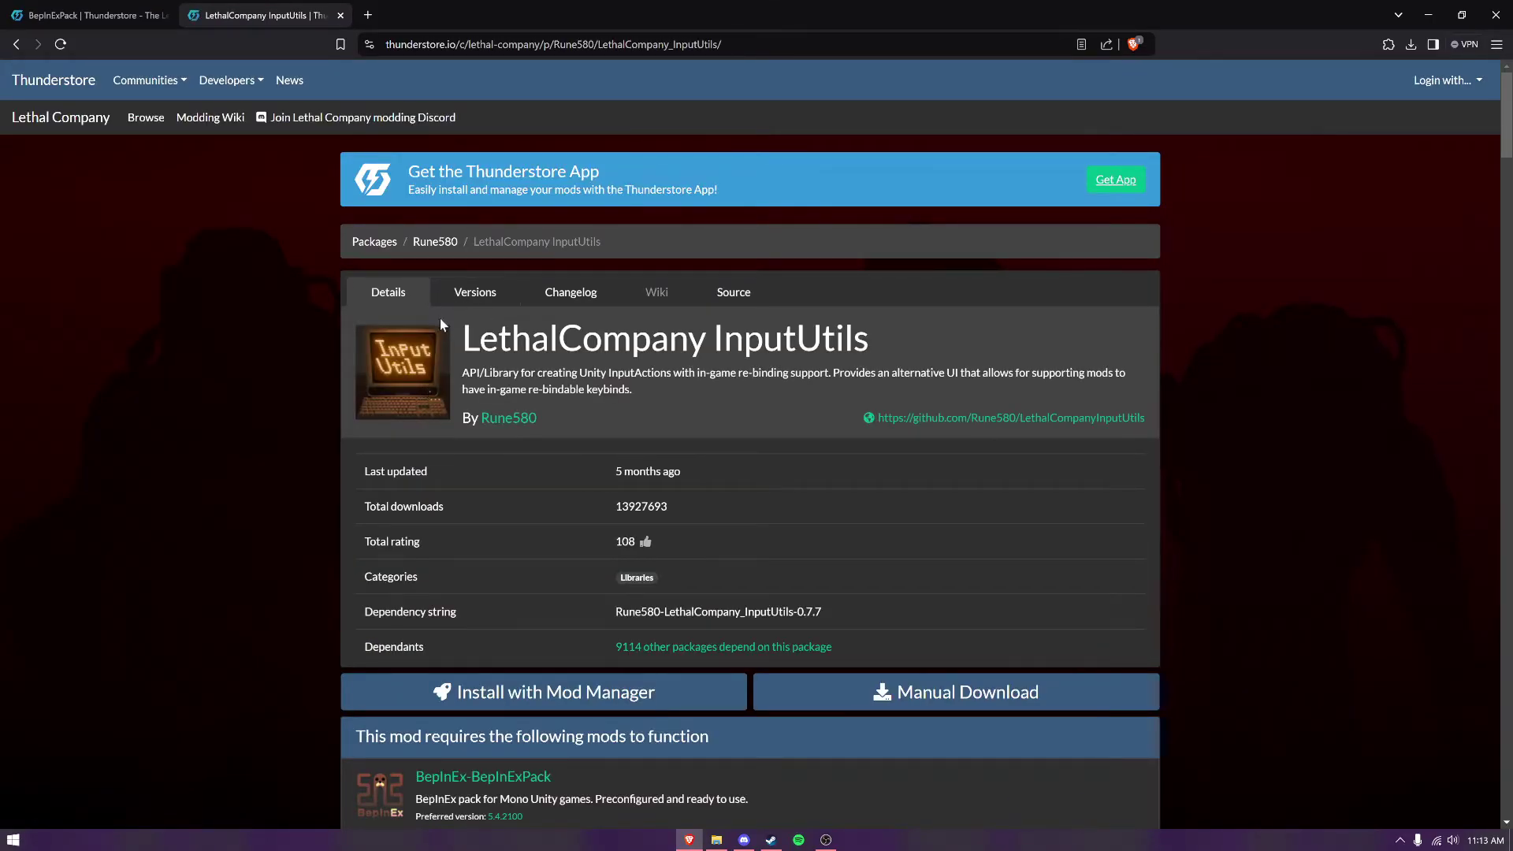
Step: Check the LethalCompany InputUtils page for its required mods and return to the Imperium page
drag(445, 326, 783, 339)
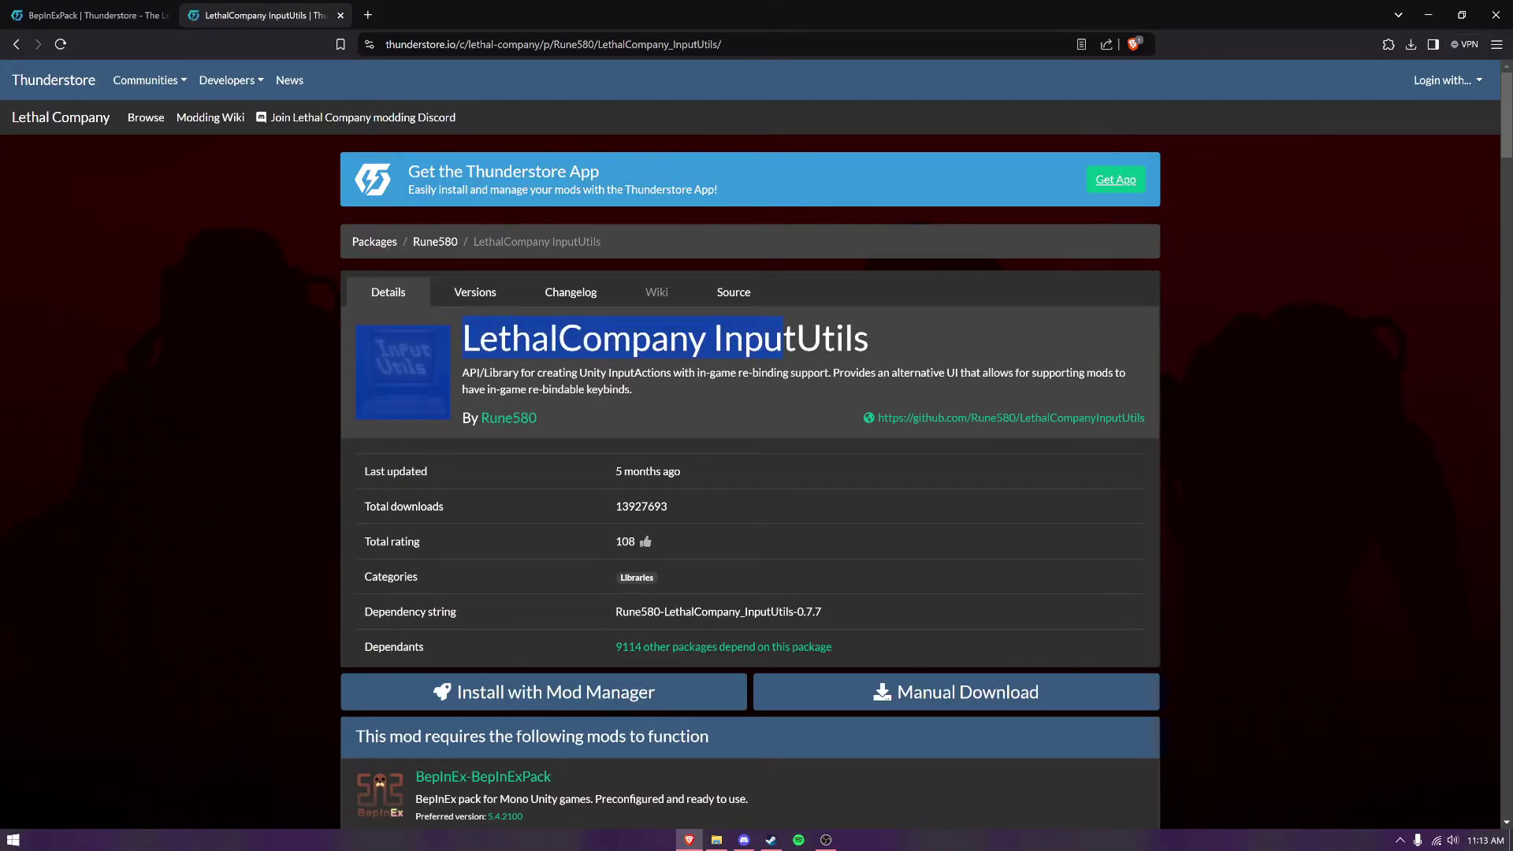
scroll(733, 372, down, 5)
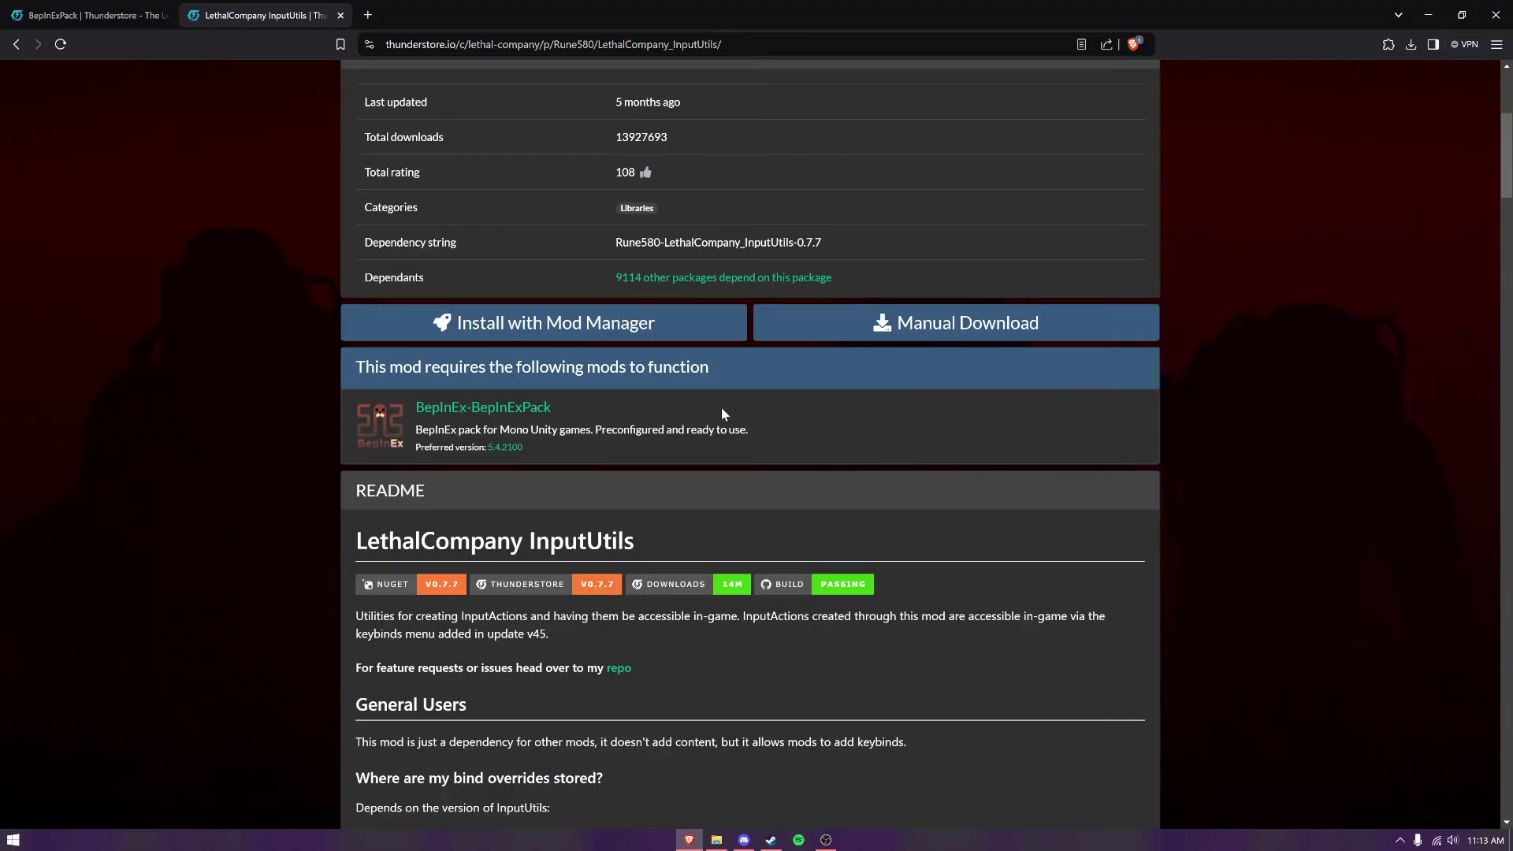
key(alt+Left)
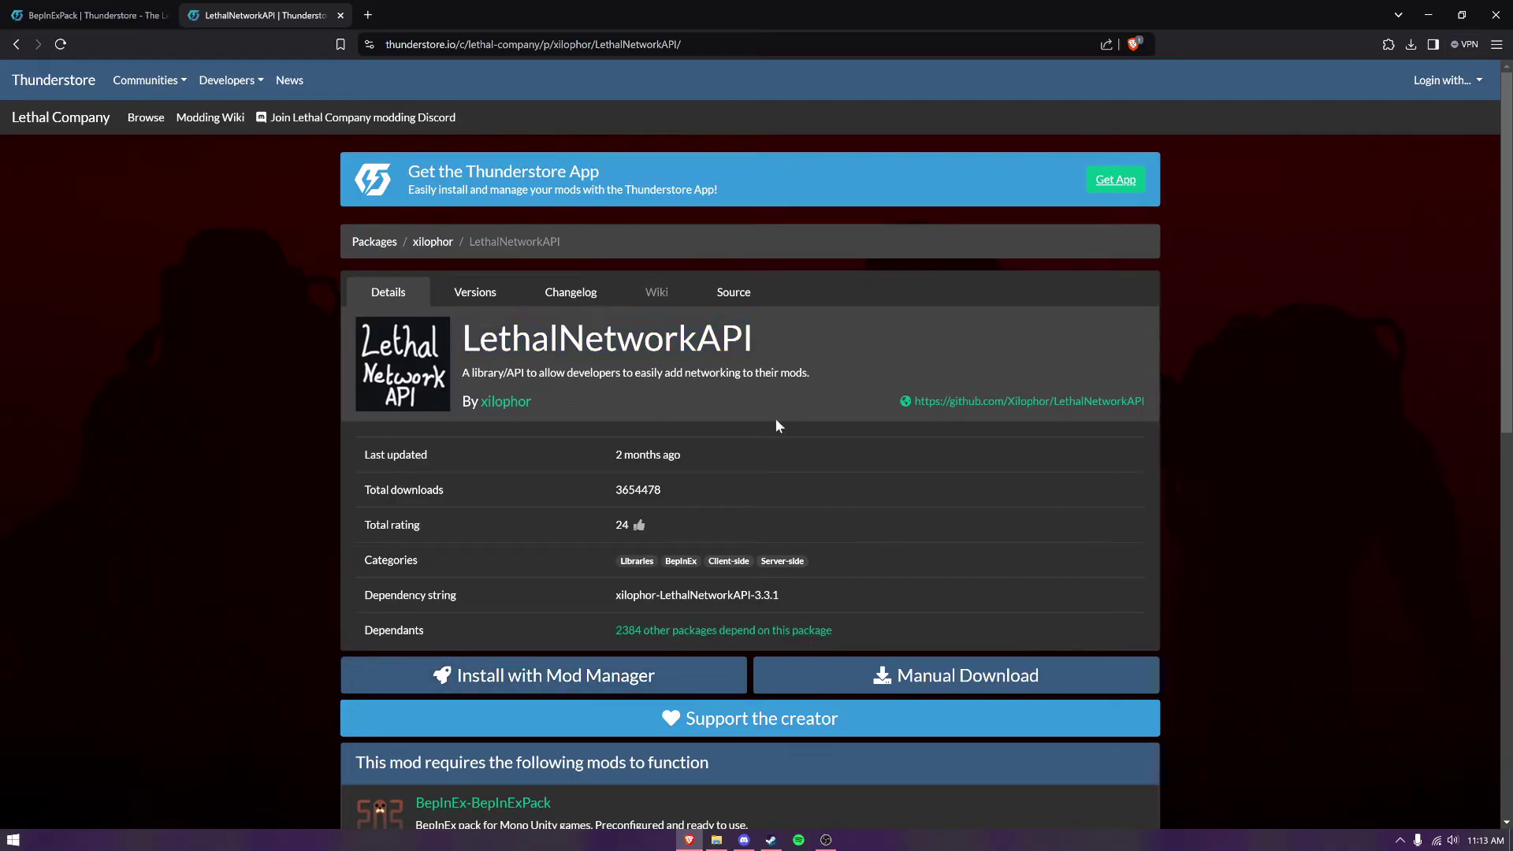
Step: Check the required mods of LethalNetworkAPI and view the page of its OdinSerializer dependency
scroll(774, 426, down, 5)
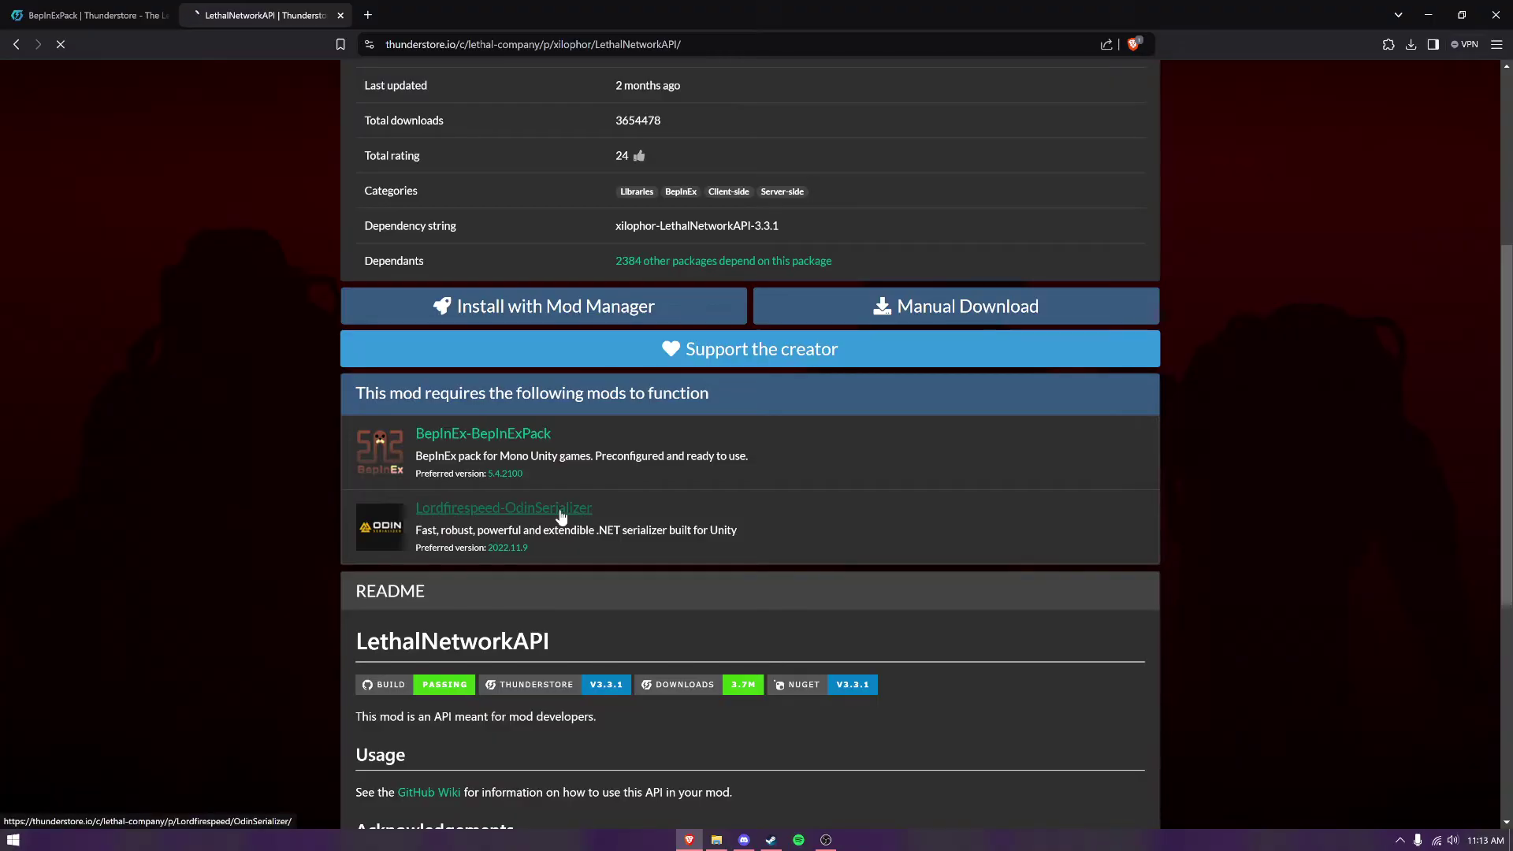
scroll(461, 507, down, 7)
scroll(463, 506, up, 5)
key(alt+Left)
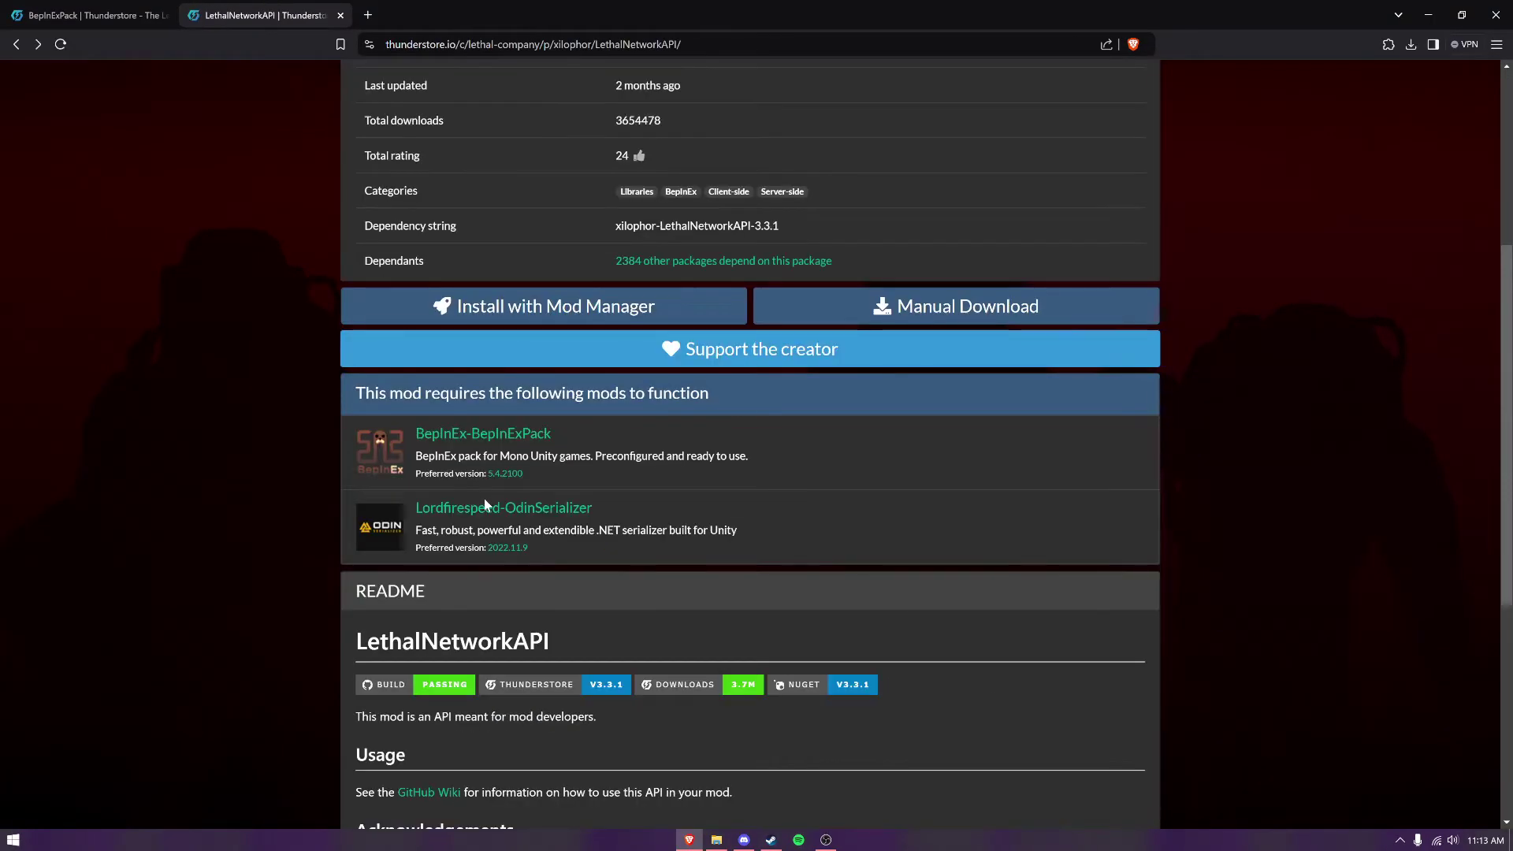
Step: Leave the mod pages, check the browser's downloads, and minimize the browser
key(alt+Left)
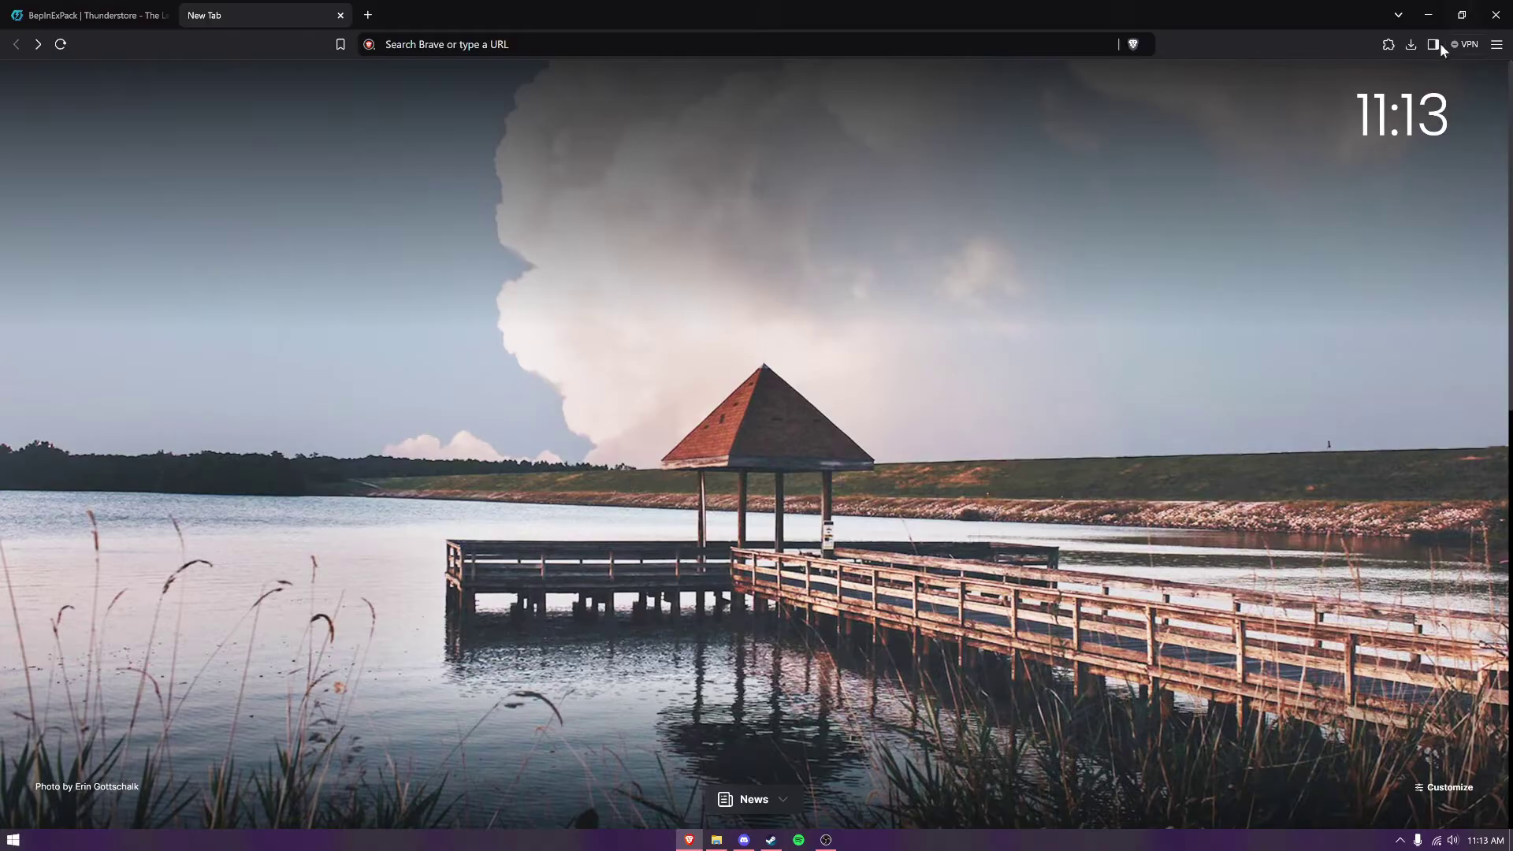
click(1410, 44)
click(1428, 14)
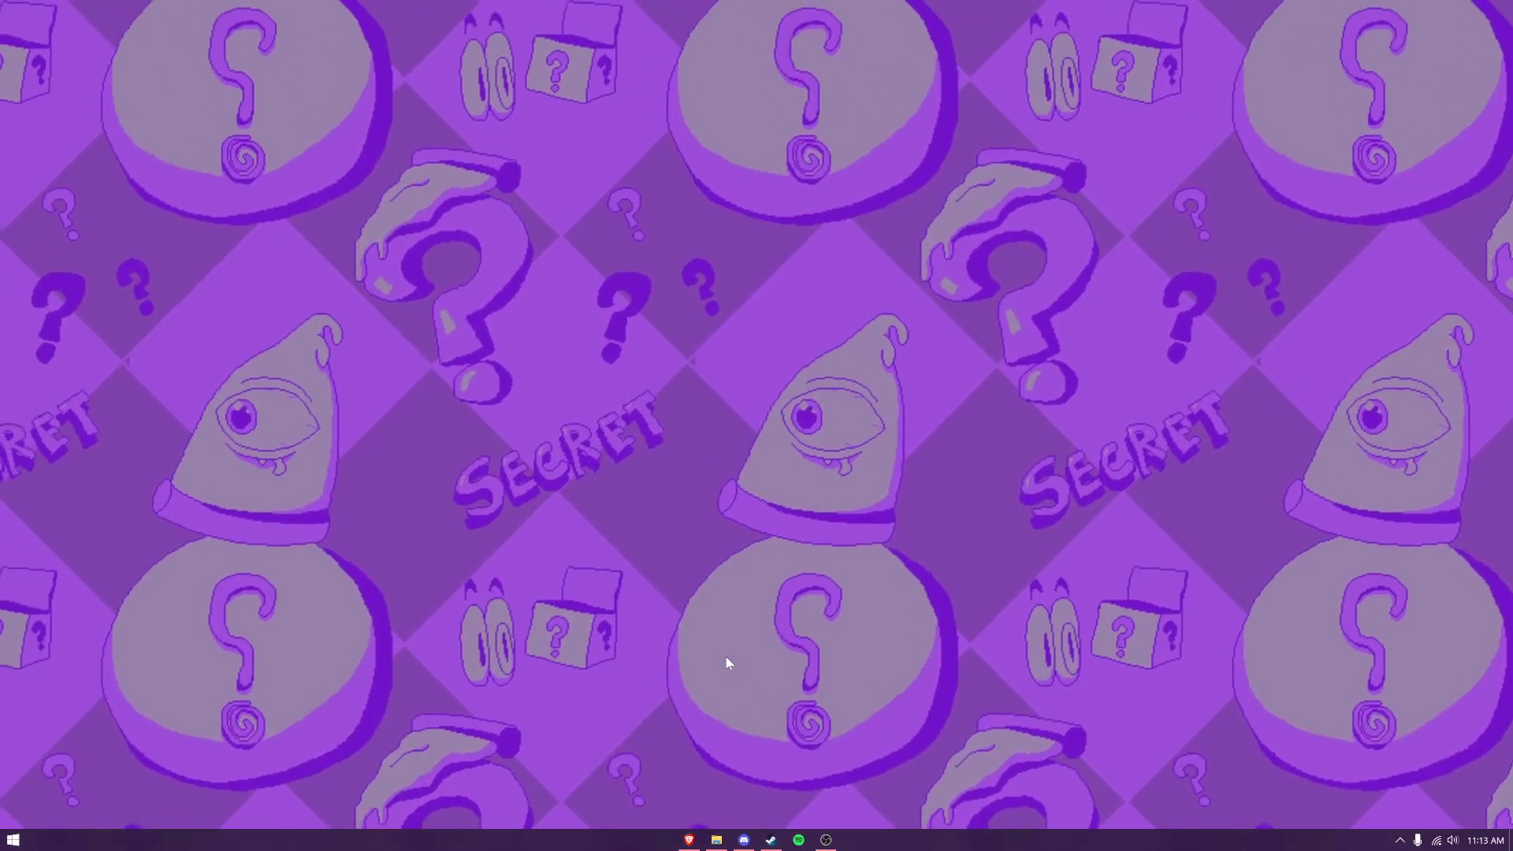
Step: Bring up the Lethal Company game folder in File Explorer and check the game's management options in Steam
click(717, 840)
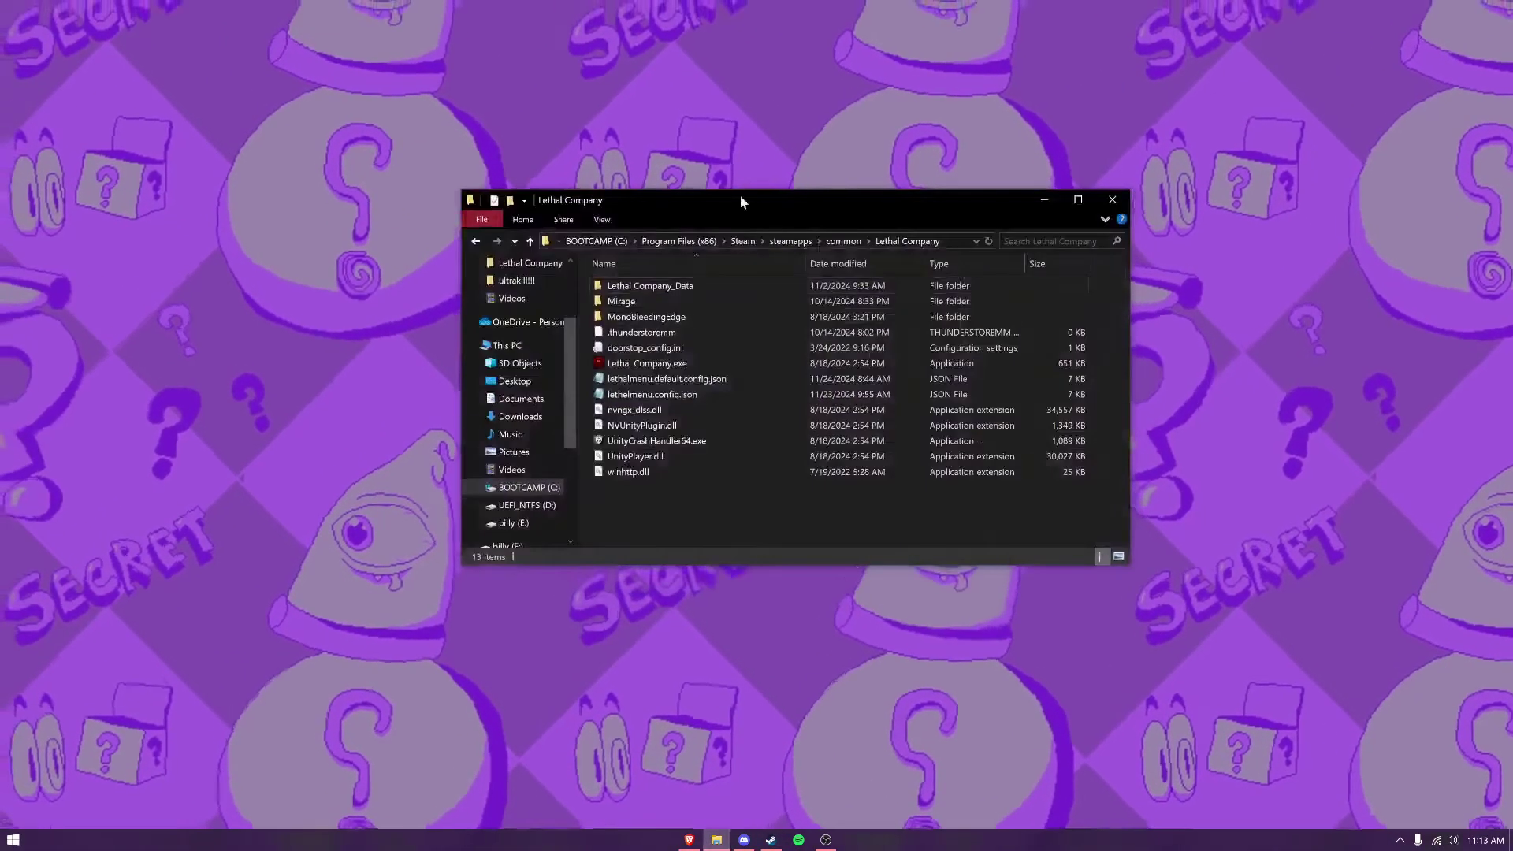
drag(881, 210, 873, 213)
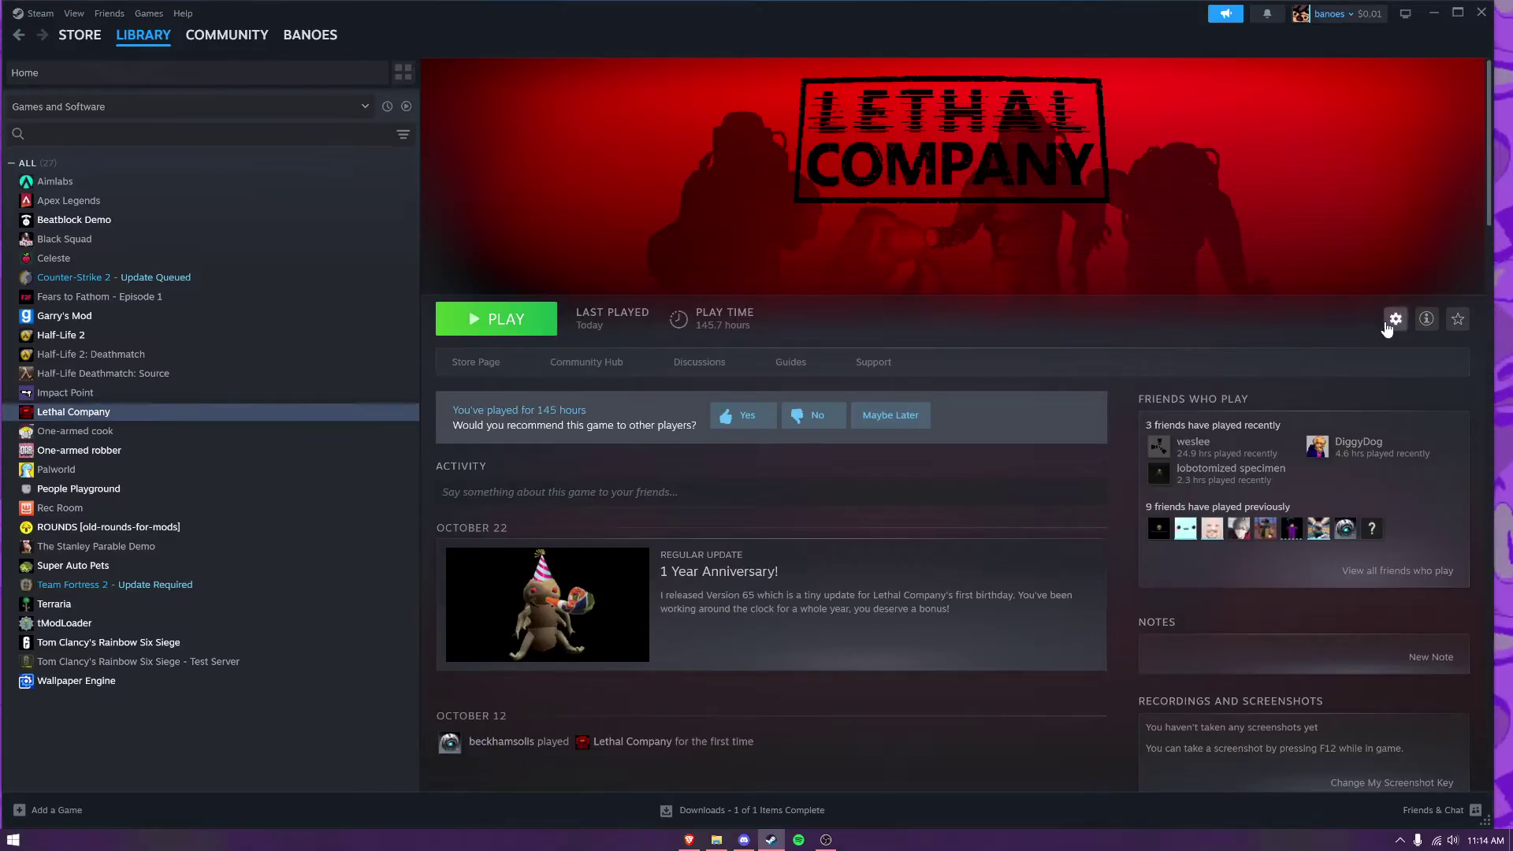
click(1387, 323)
mouse_move(1409, 402)
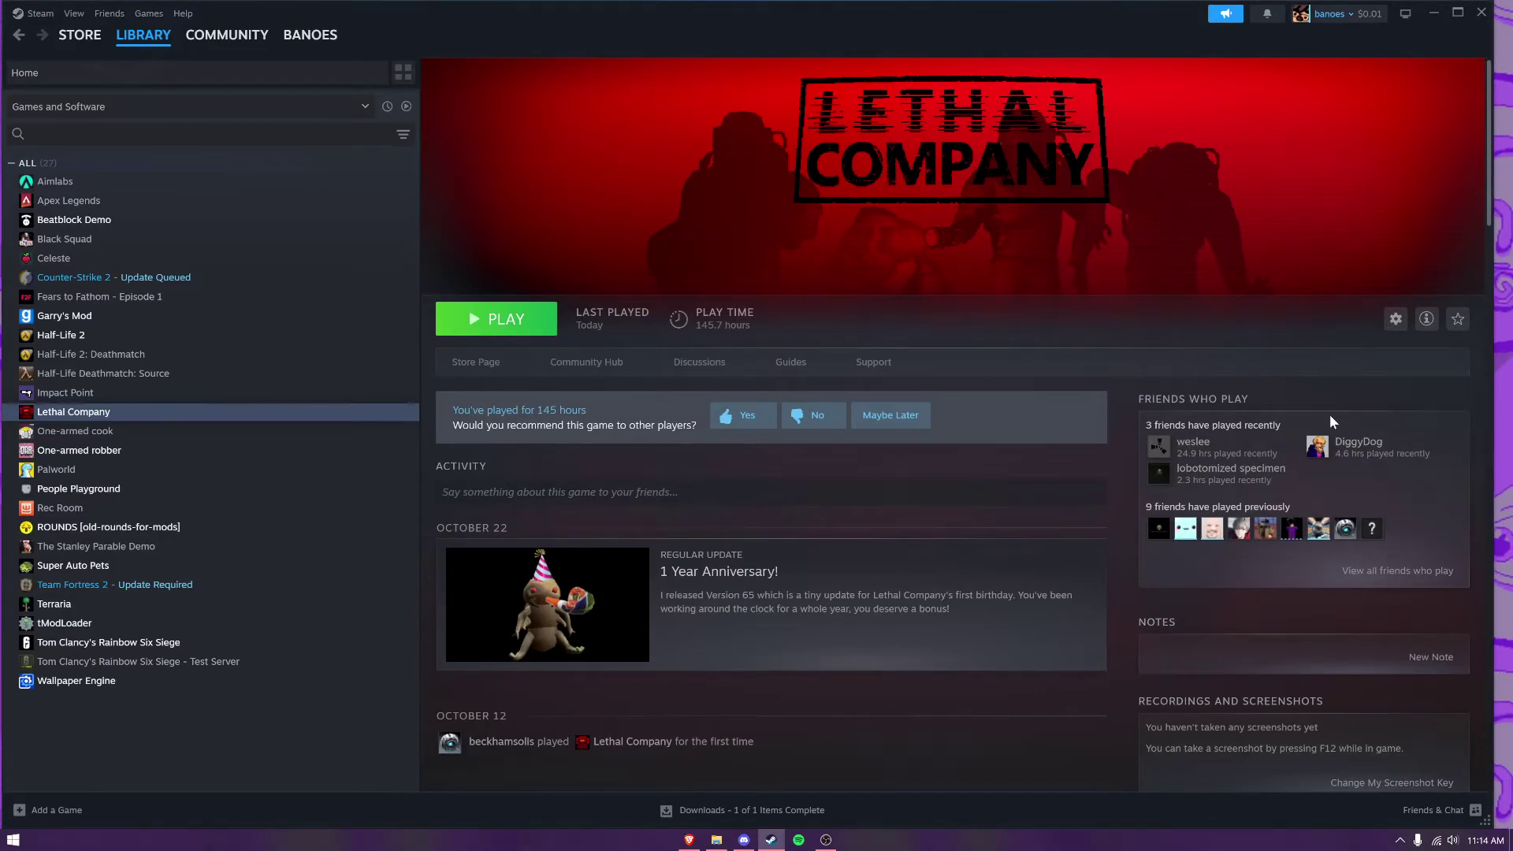
click(1421, 11)
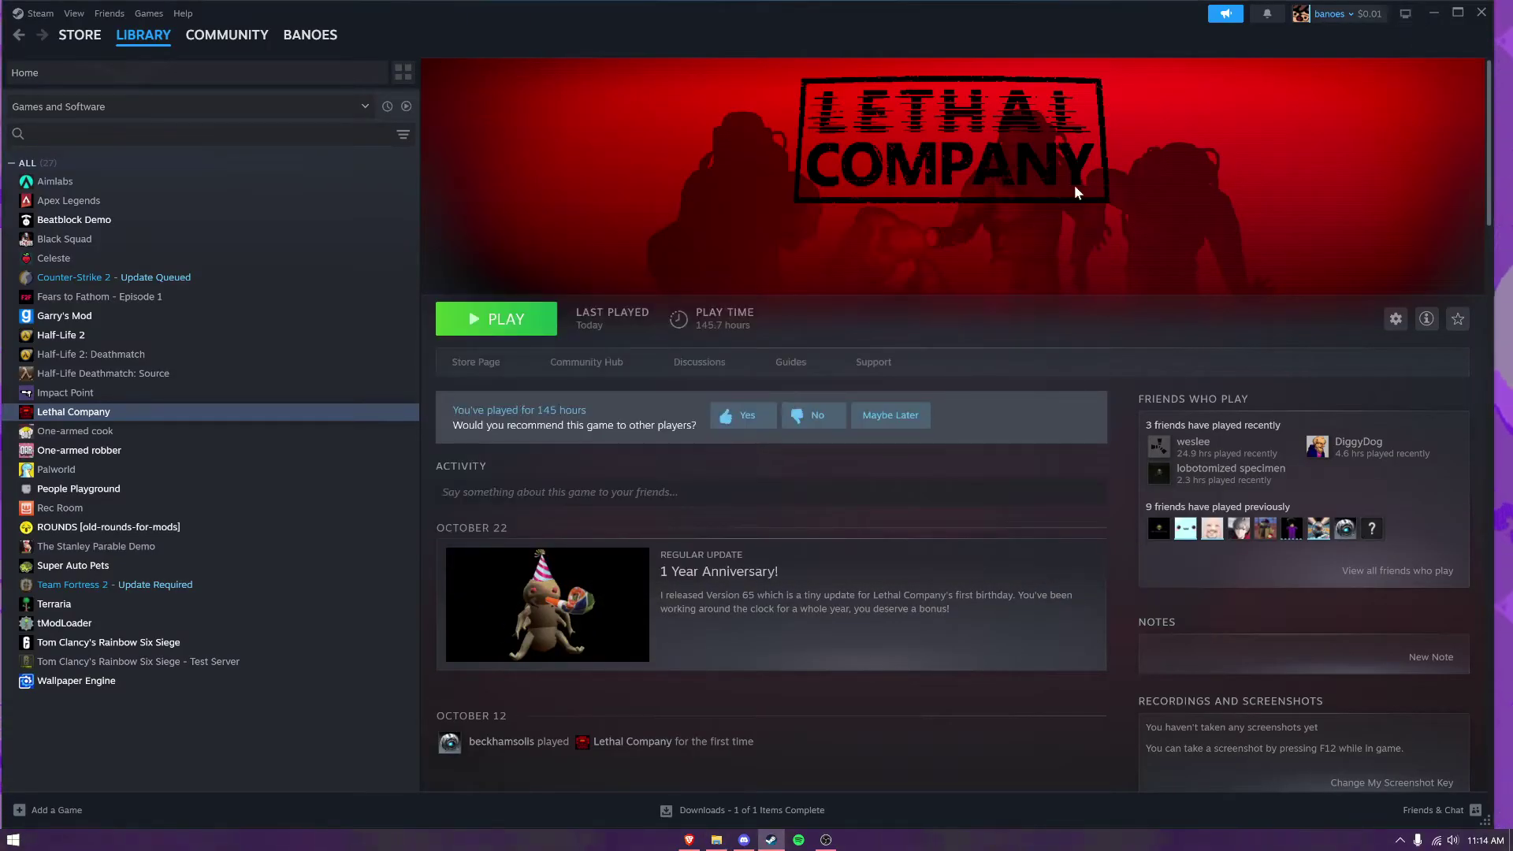
click(1435, 13)
Step: Open the Downloads folder in a second File Explorer window and place it beside the Lethal Company folder
drag(784, 206, 538, 224)
right_click(716, 840)
click(697, 450)
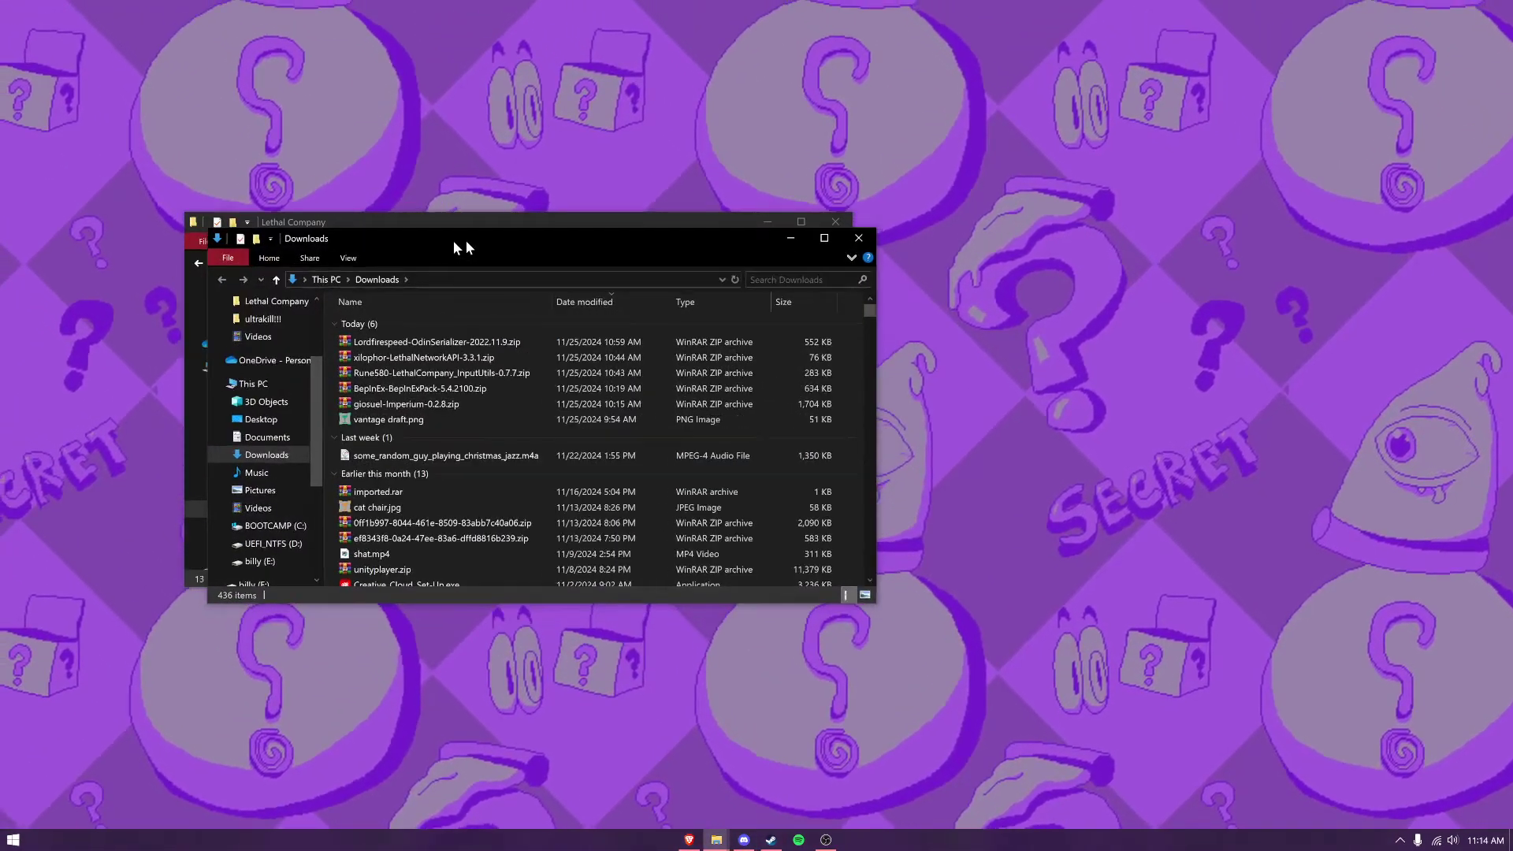
drag(451, 241, 1110, 221)
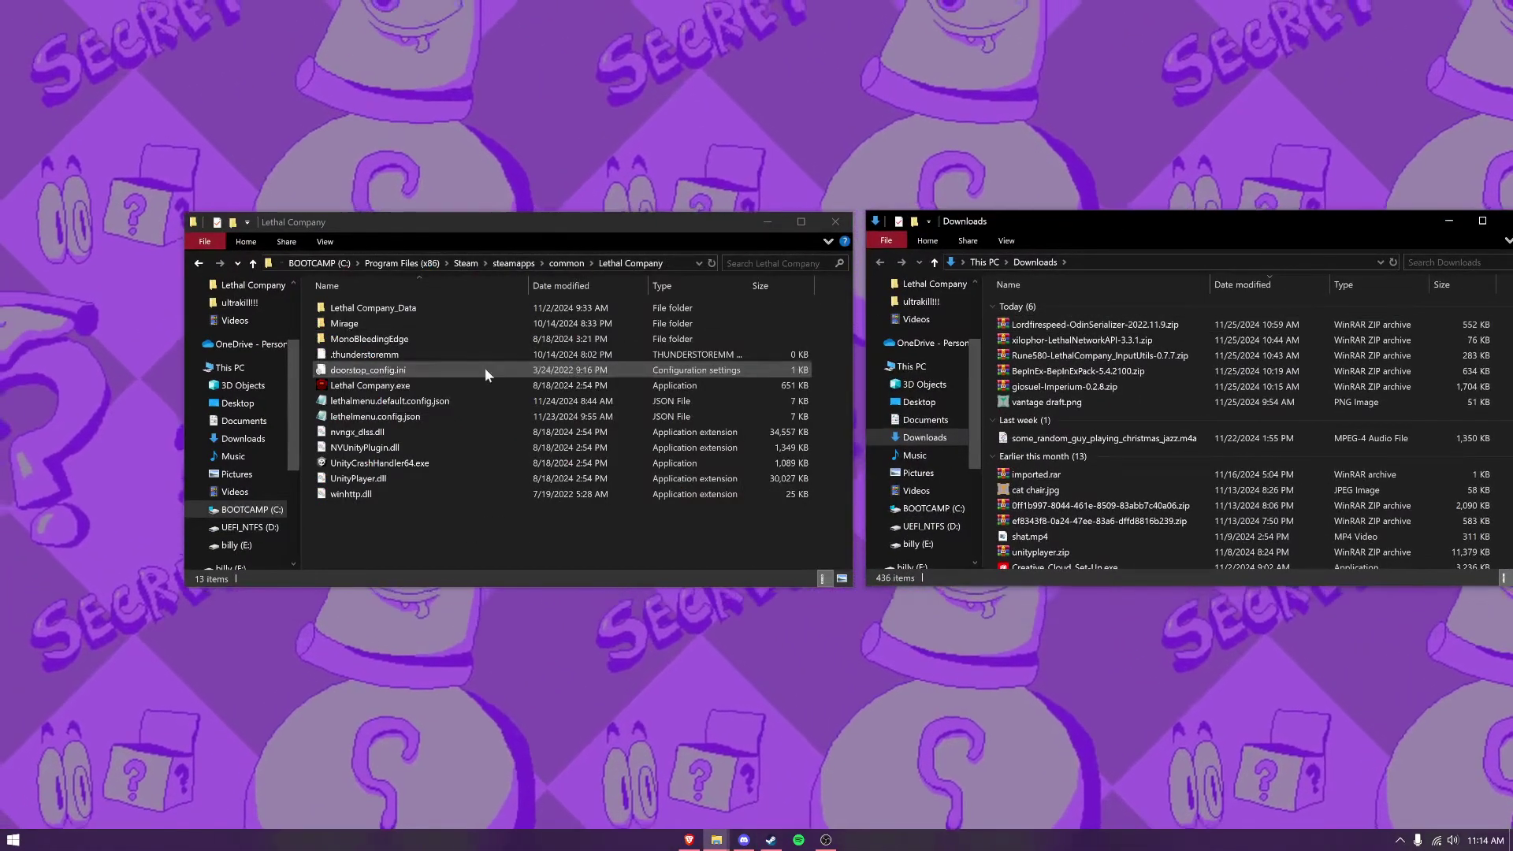
Step: Open BepInEx-BepInExPack-5.4.2100.zip beside the game folder and go into its BepInExPack folder
click(1064, 372)
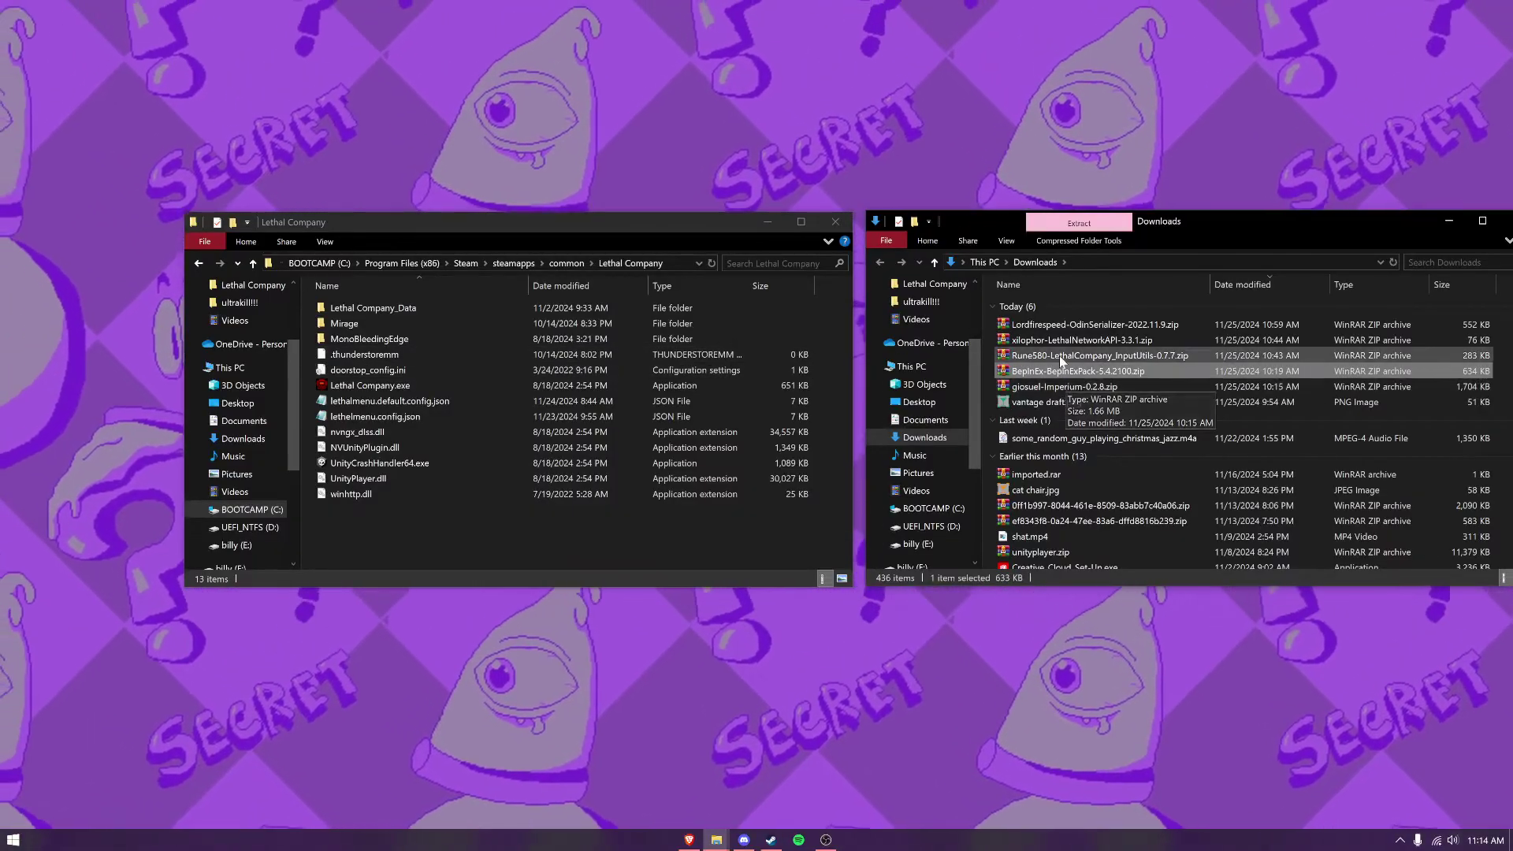
double_click(1060, 372)
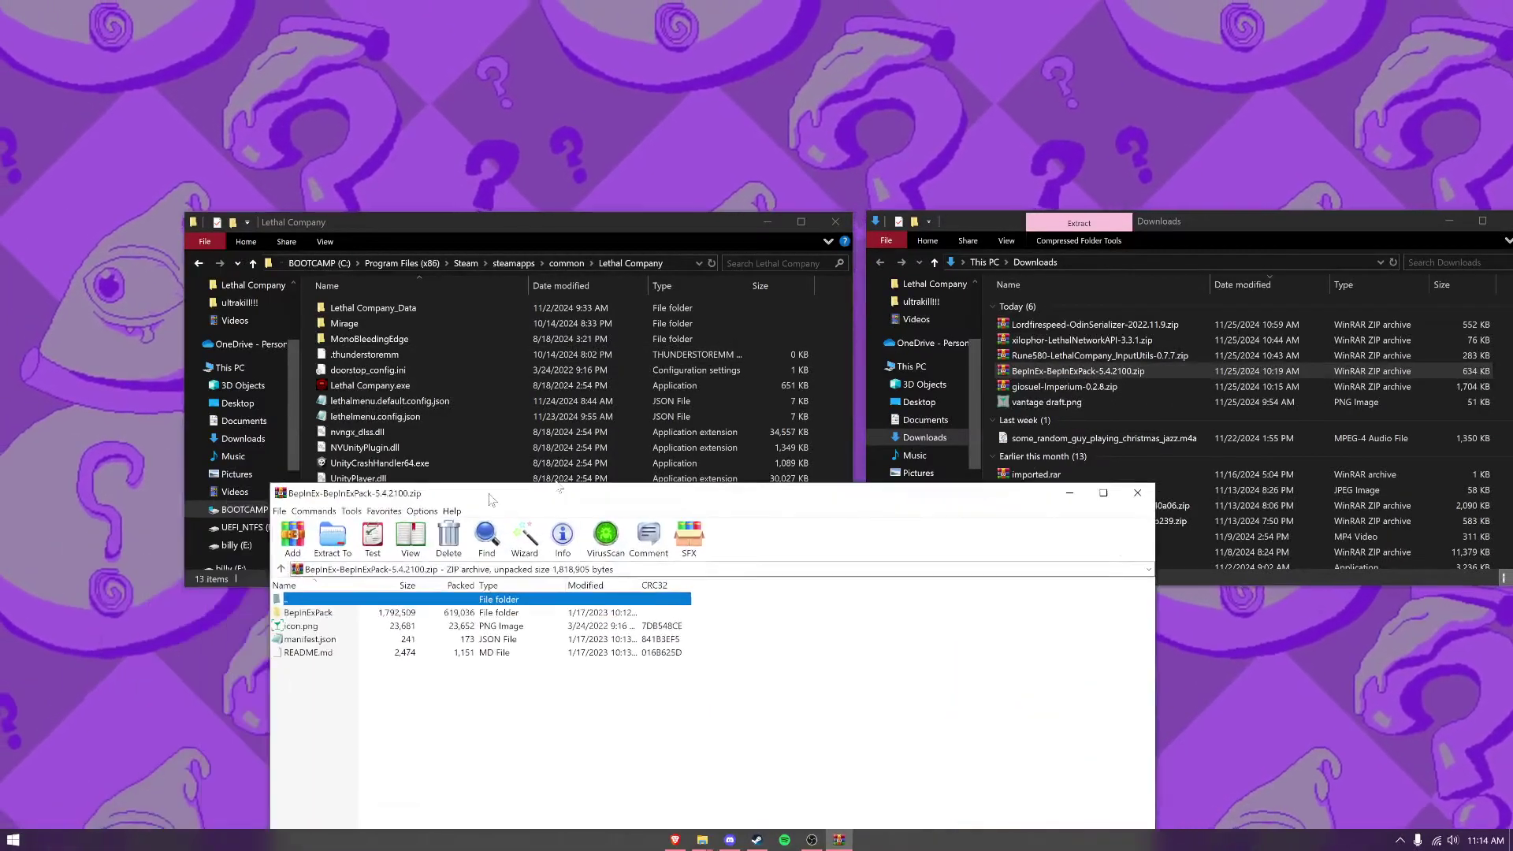
drag(315, 528, 1077, 285)
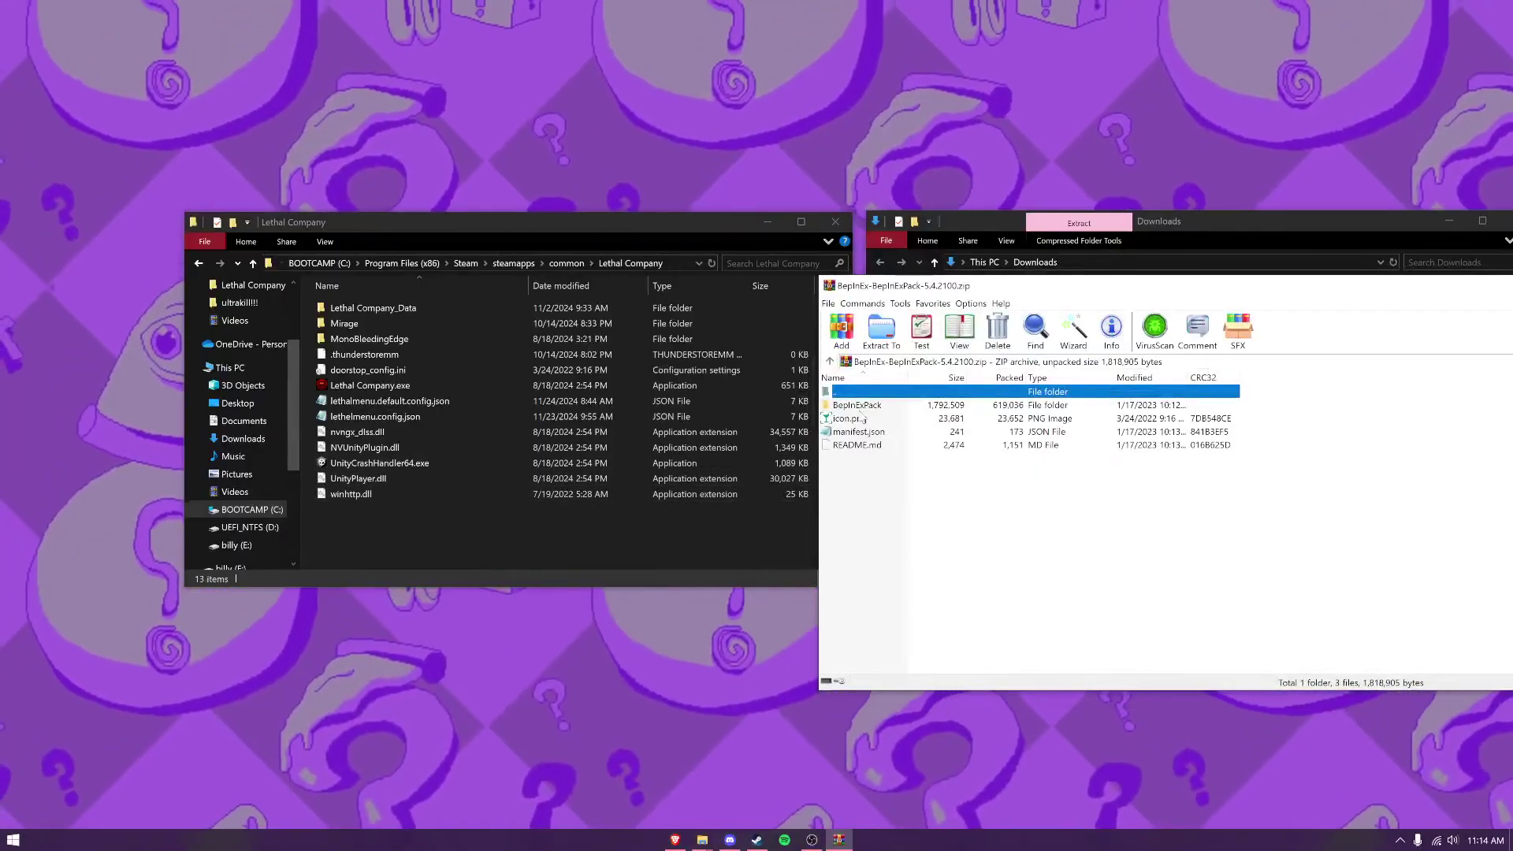
click(859, 406)
double_click(859, 405)
Step: Extract everything in the BepInExPack folder into the Lethal Company folder and close the archive
drag(1029, 513, 844, 396)
drag(988, 421, 524, 537)
click(724, 405)
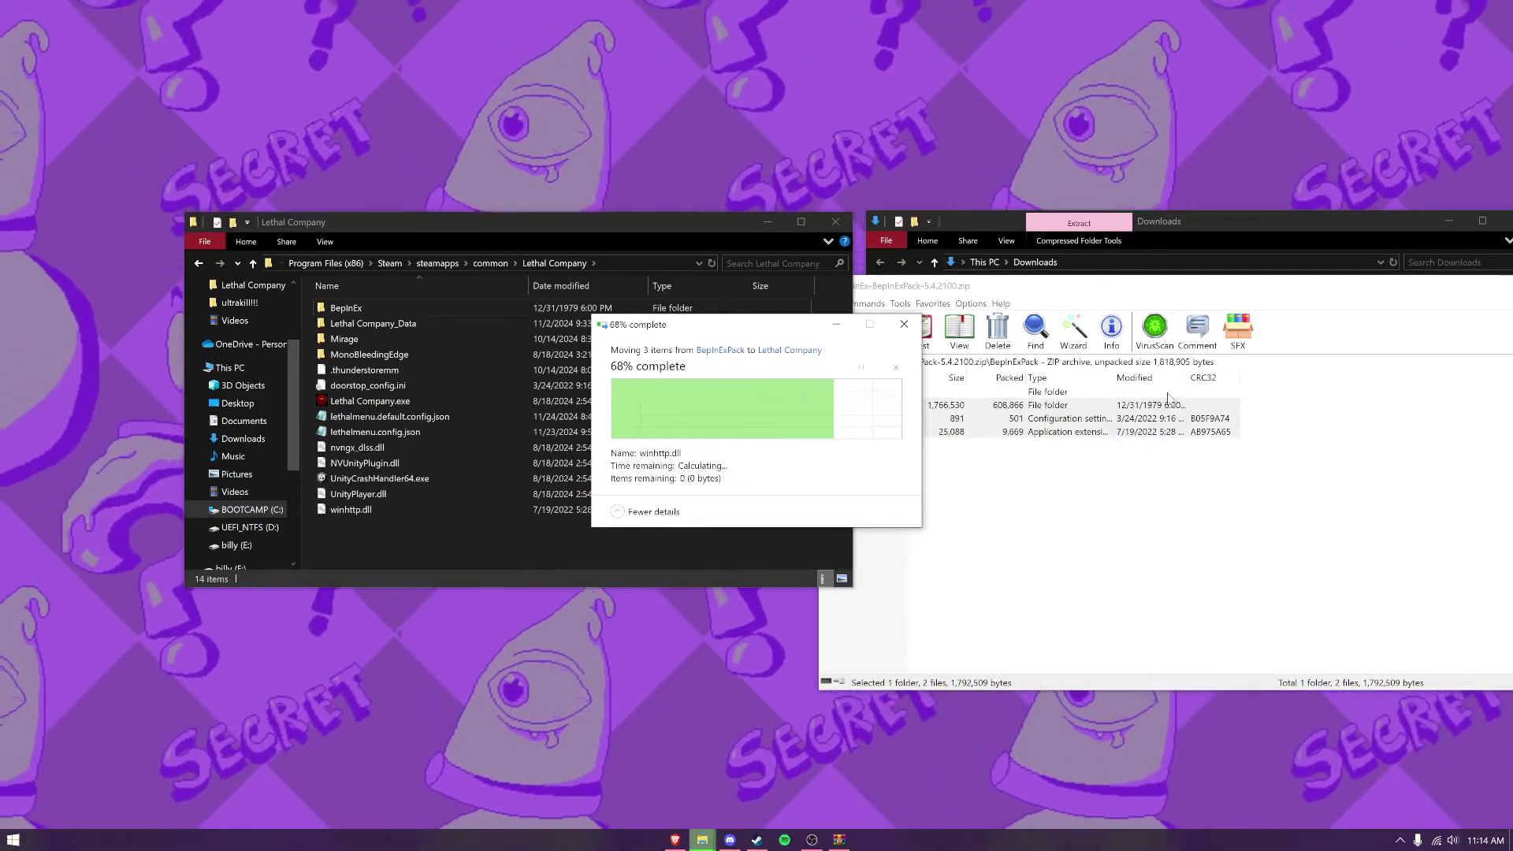
drag(1138, 290, 546, 290)
click(1102, 286)
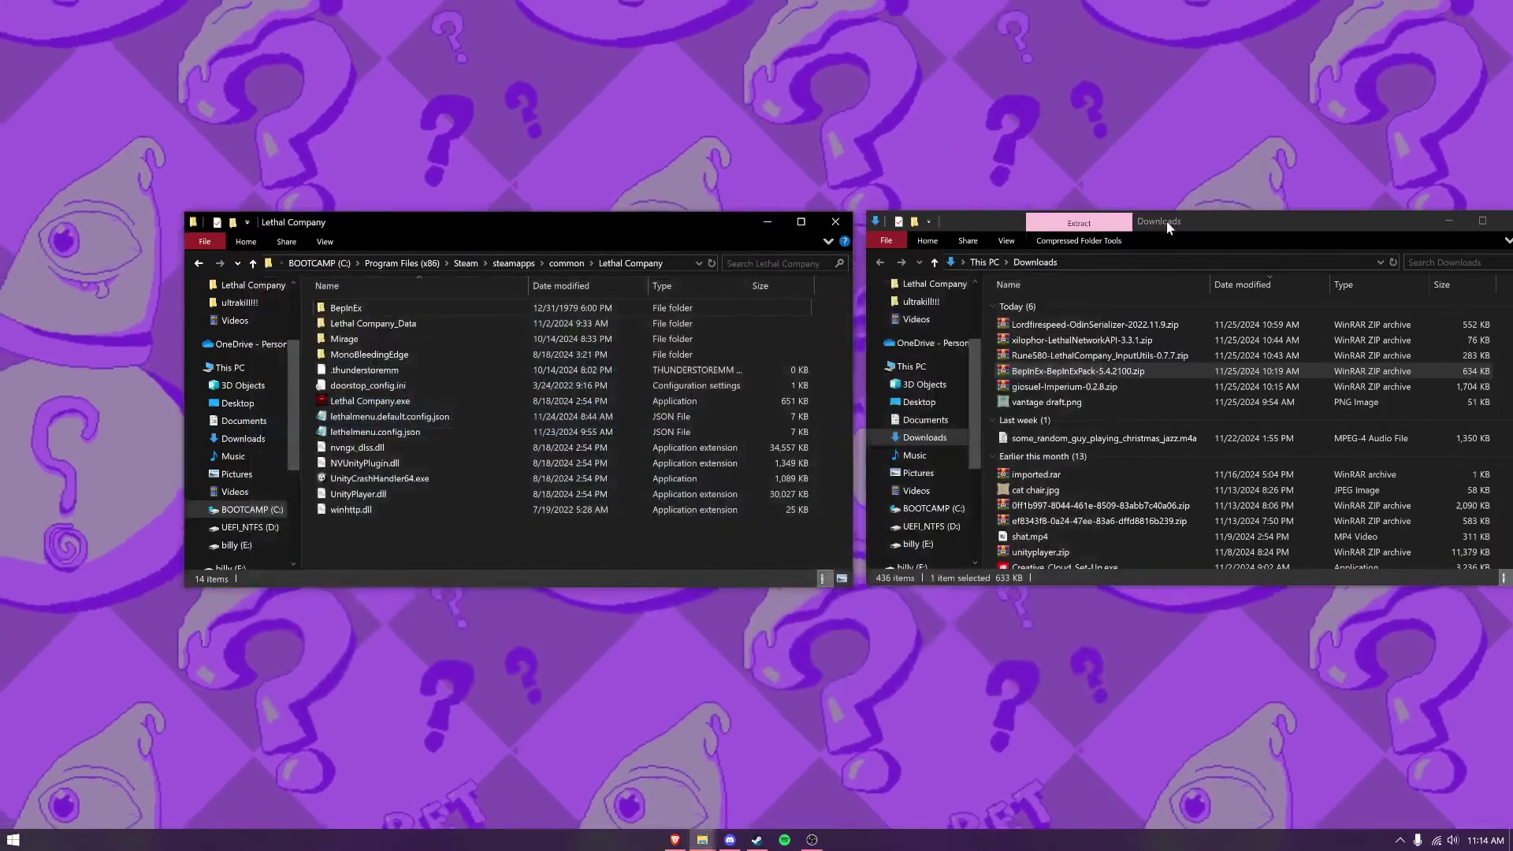
click(1166, 222)
double_click(1061, 387)
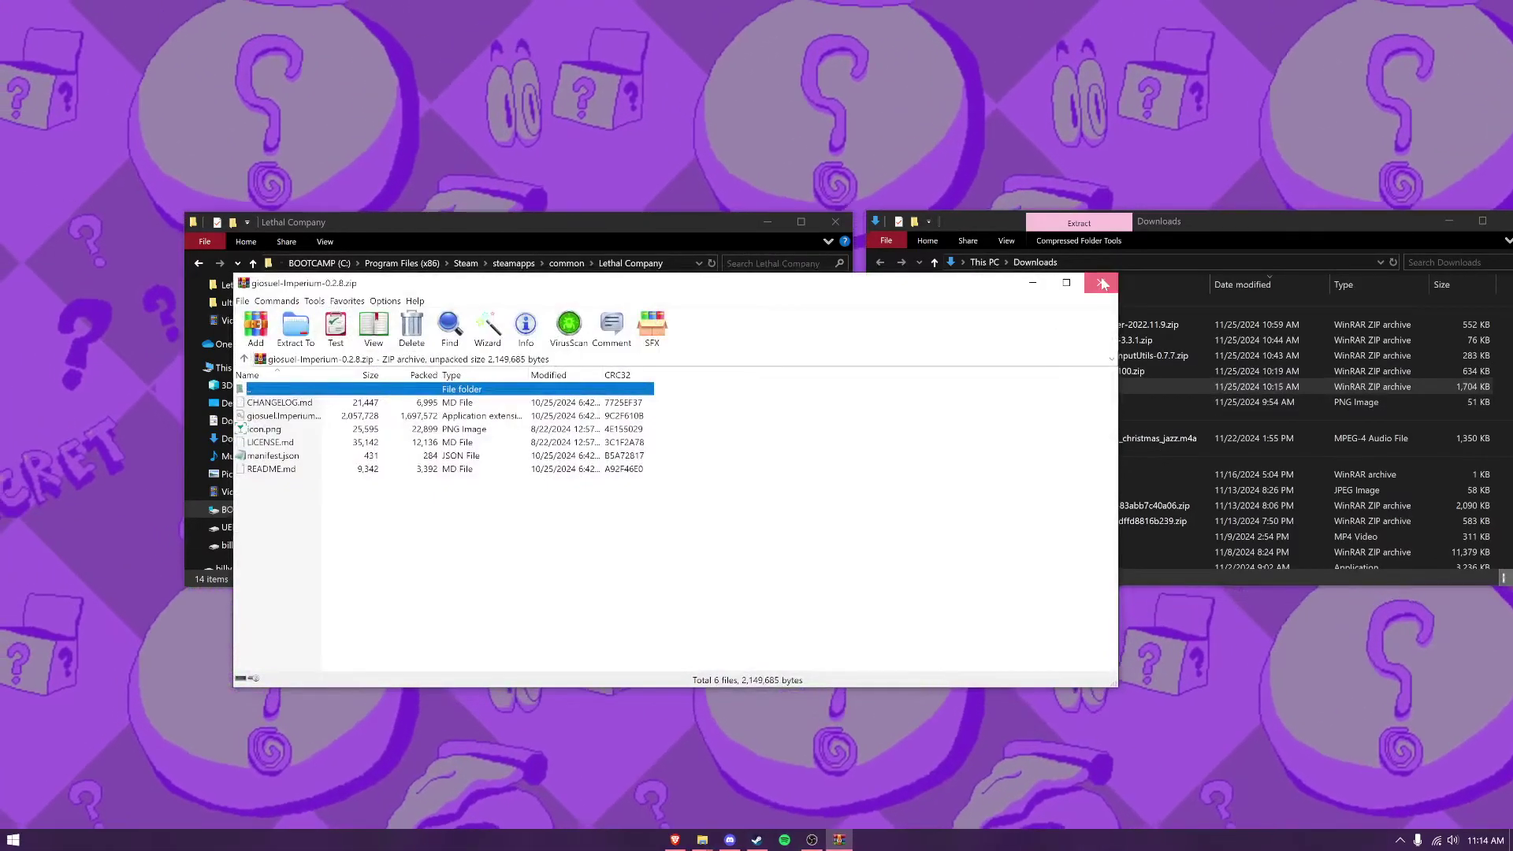
click(1102, 284)
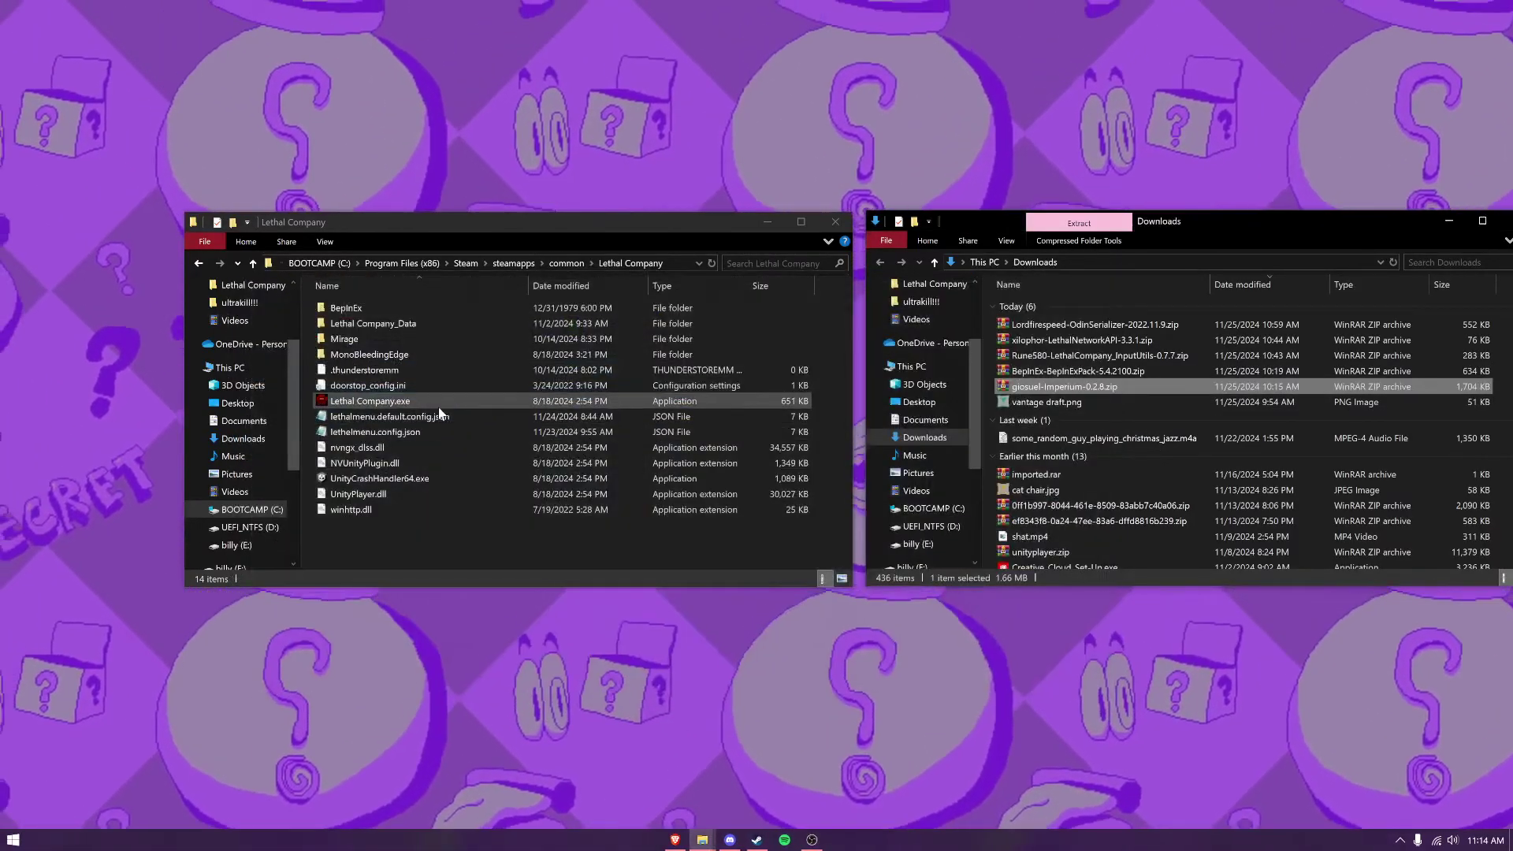
Step: Run Lethal Company.exe from the game folder once to initialize BepInEx, and close the game after it loads
click(379, 407)
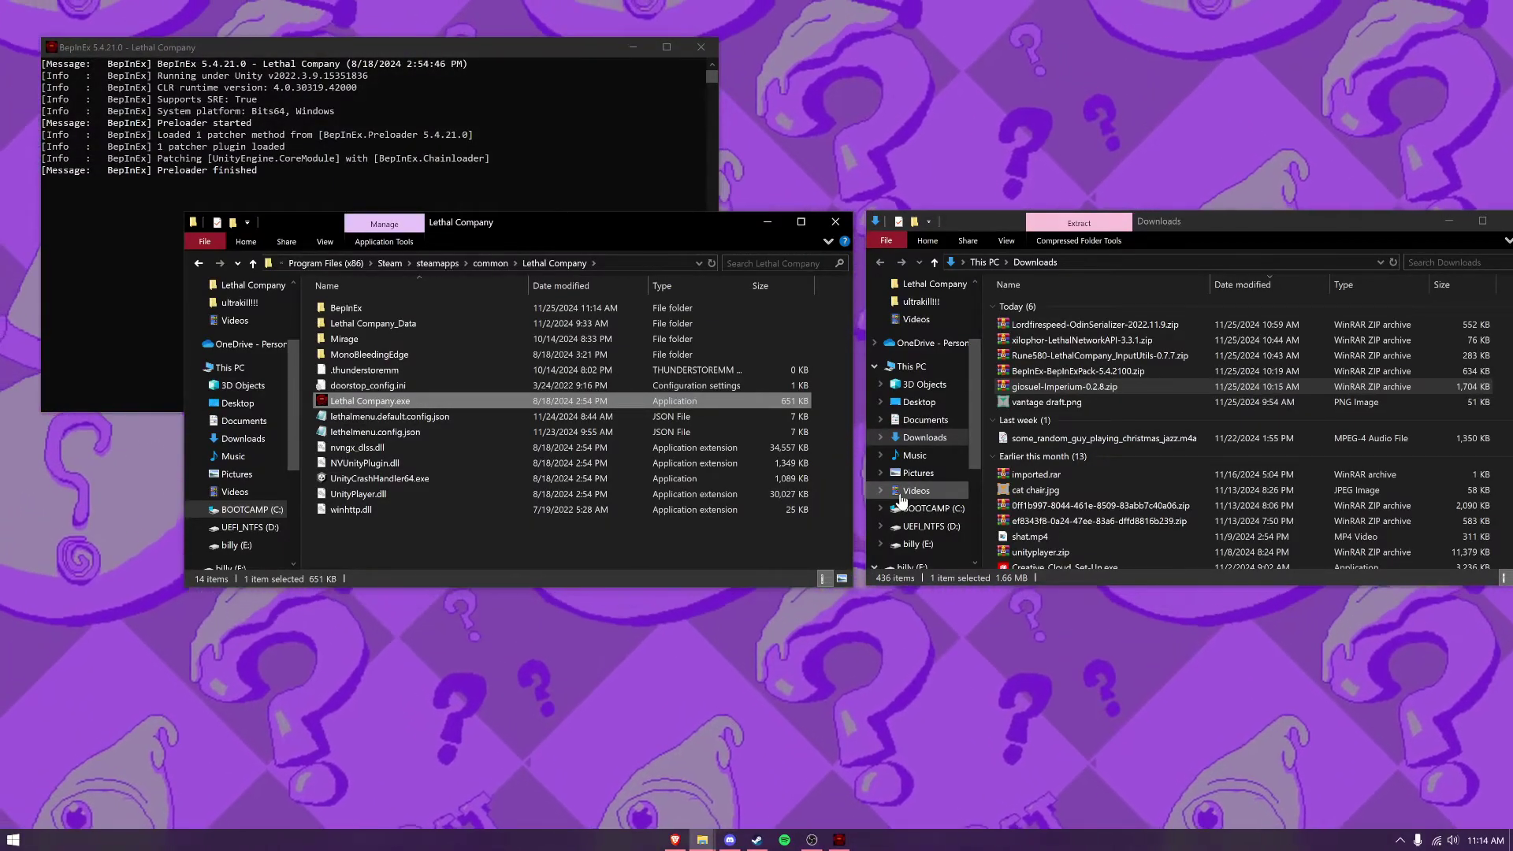
double_click(216, 39)
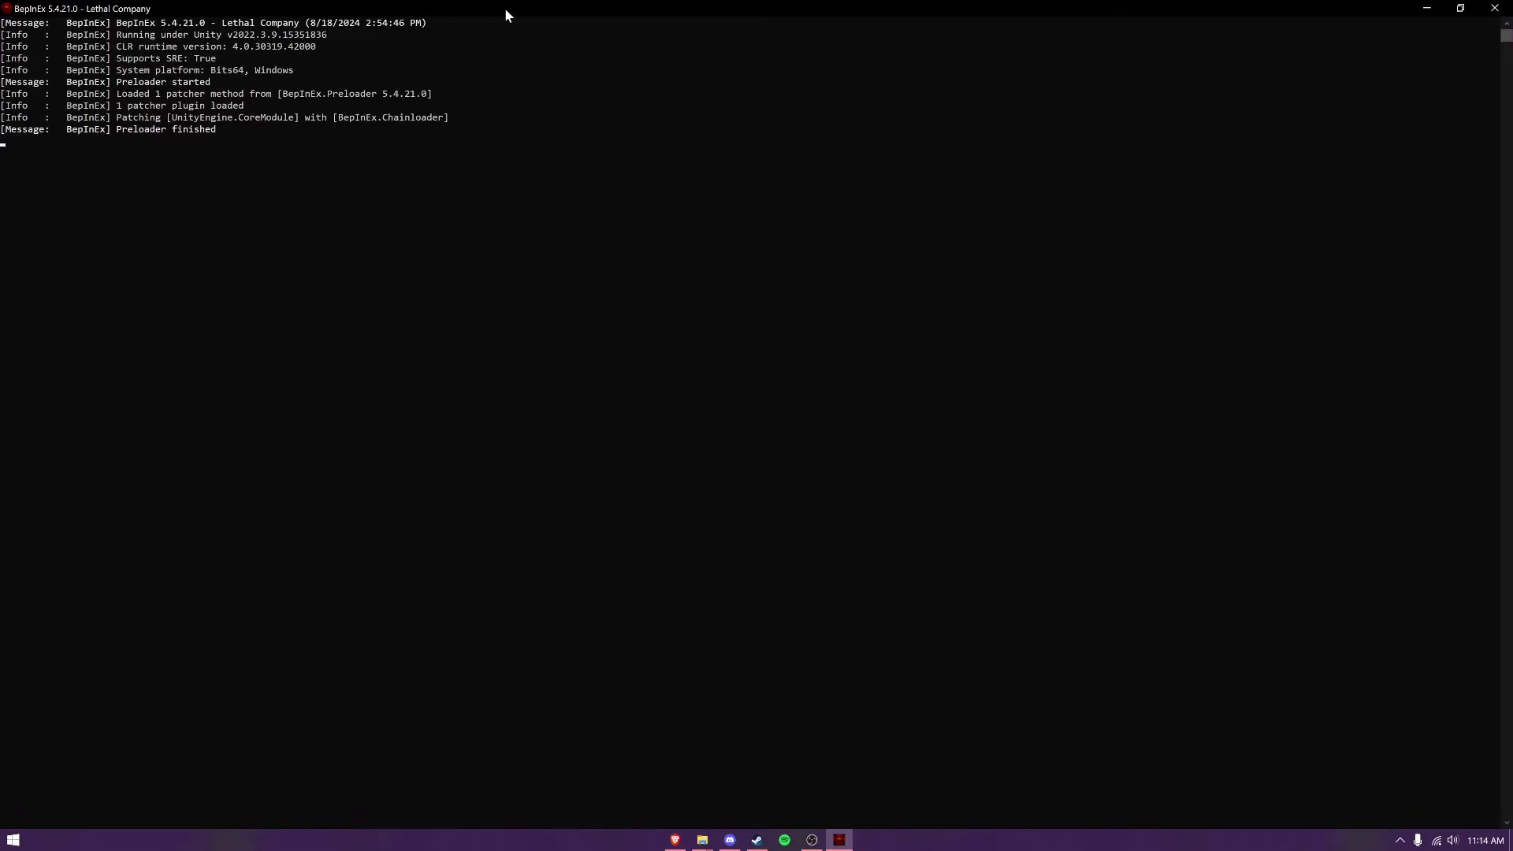
drag(504, 14, 584, 158)
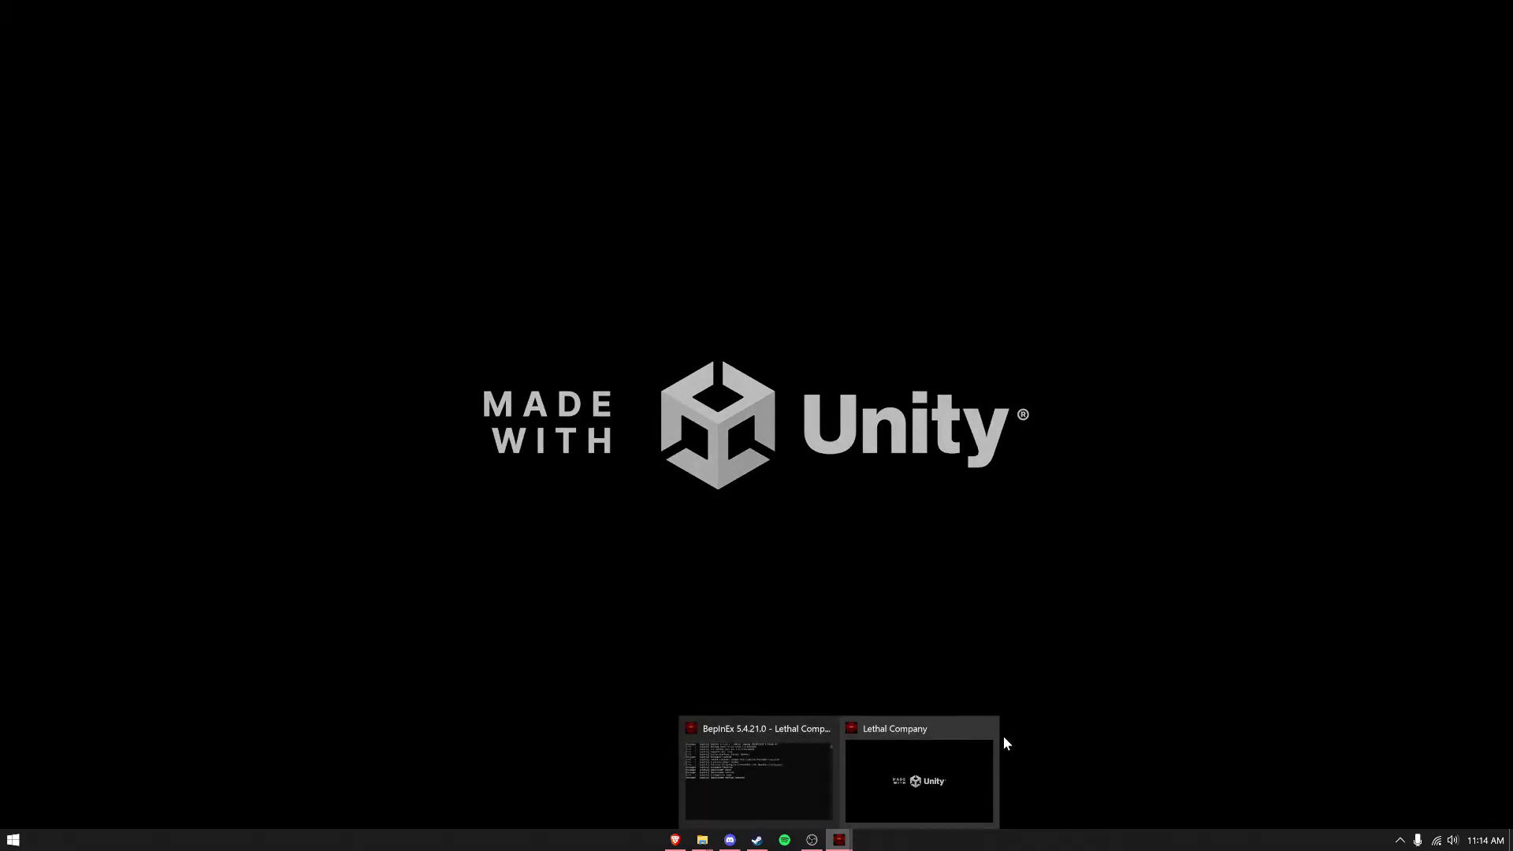
click(989, 727)
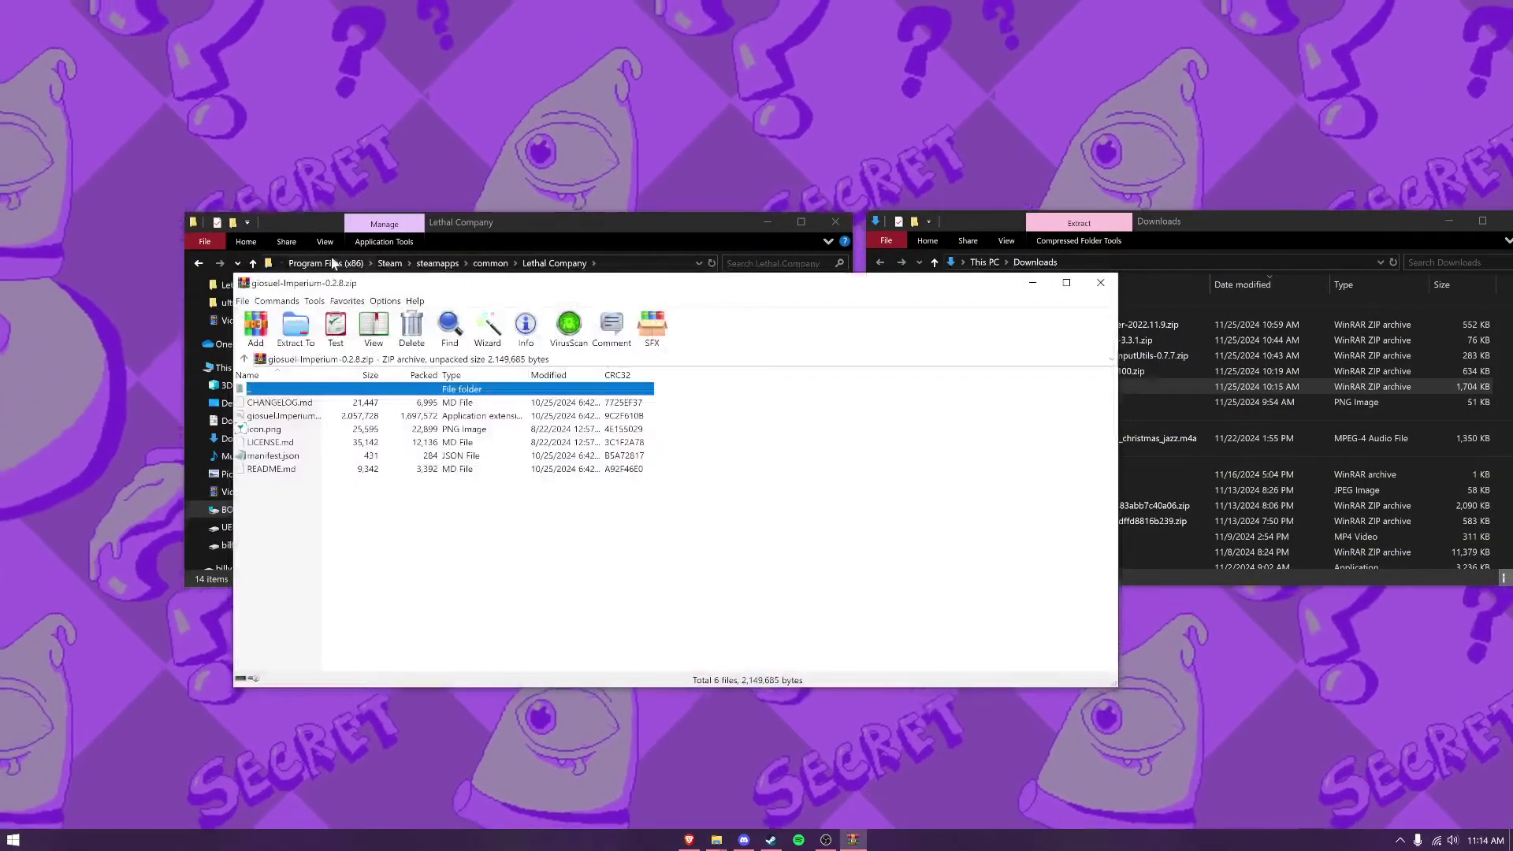
Step: Open giosuel-Imperium-0.2.8.zip beside the game window and go to the plugins folder inside BepInEx
drag(371, 281, 1017, 247)
double_click(361, 310)
double_click(366, 369)
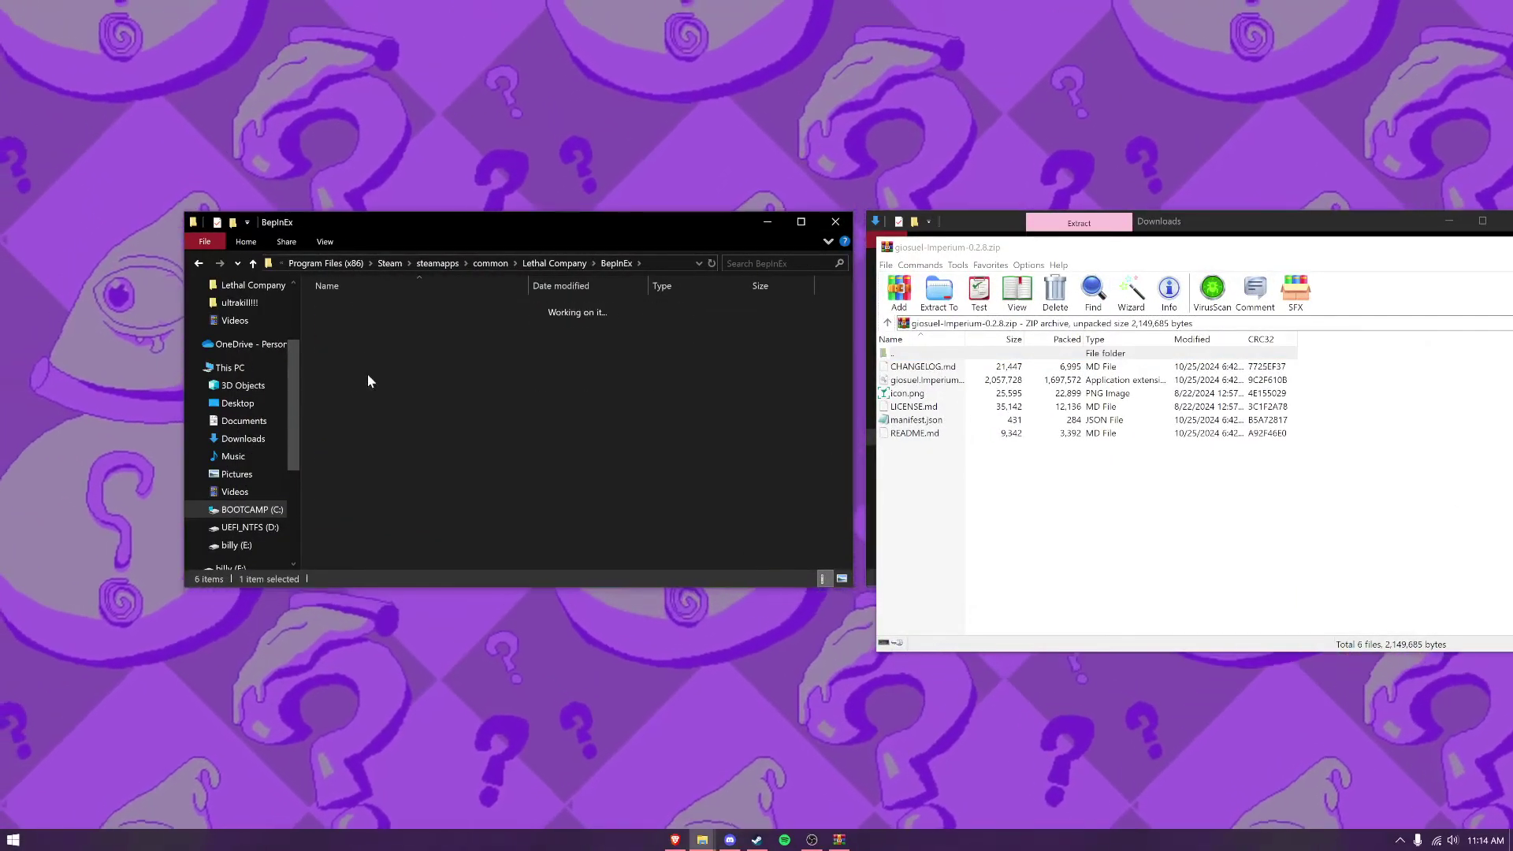
double_click(367, 373)
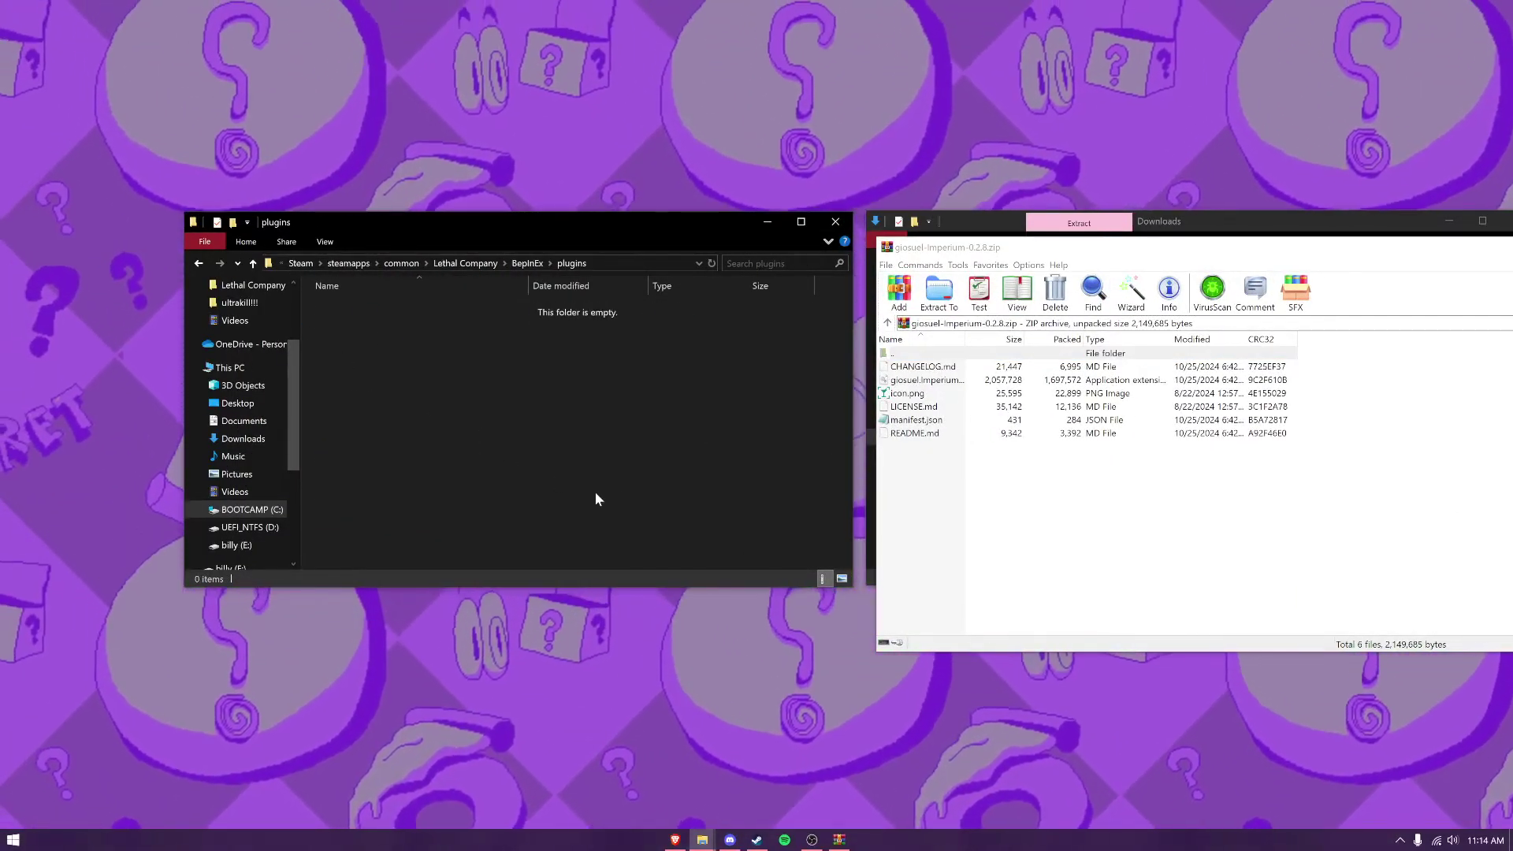
Step: Extract all files from the Imperium archive into the BepInEx plugins folder
click(1017, 535)
click(397, 386)
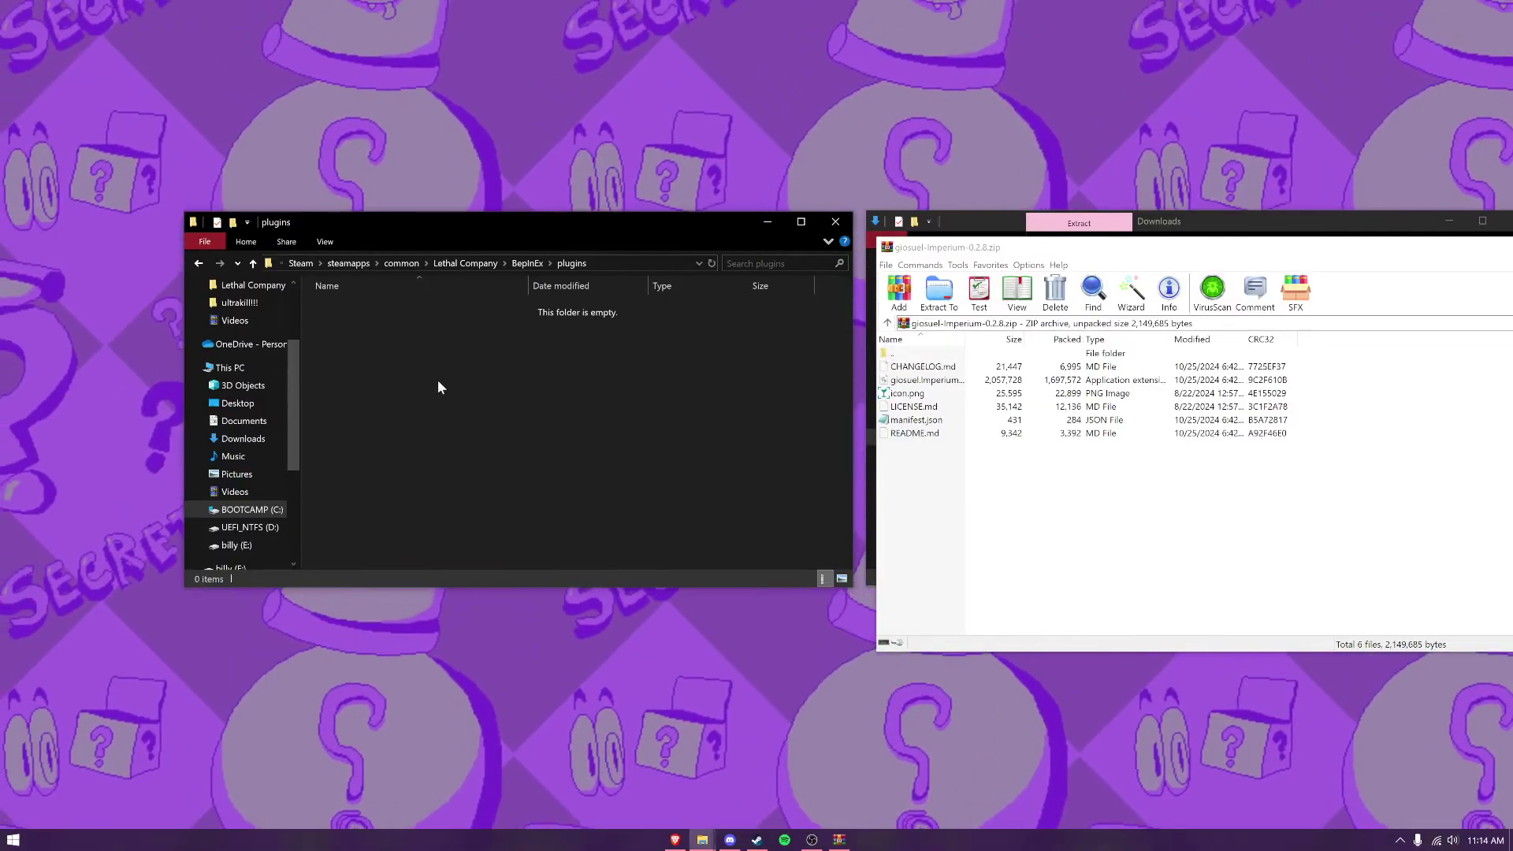
mouse_move(994, 498)
mouse_down()
mouse_move(947, 369)
mouse_move(989, 488)
mouse_up()
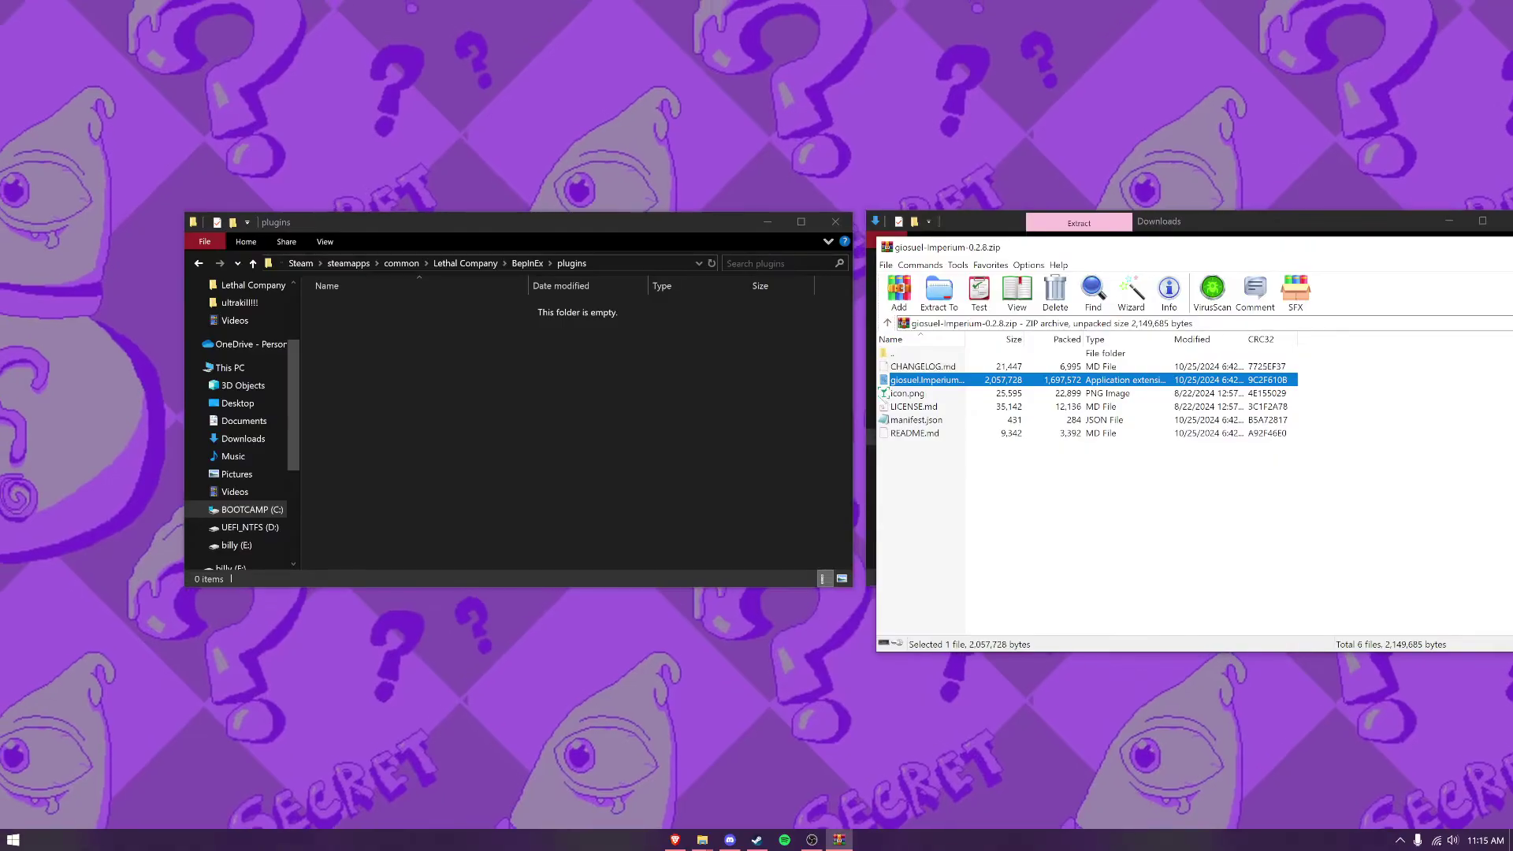
drag(869, 395, 917, 418)
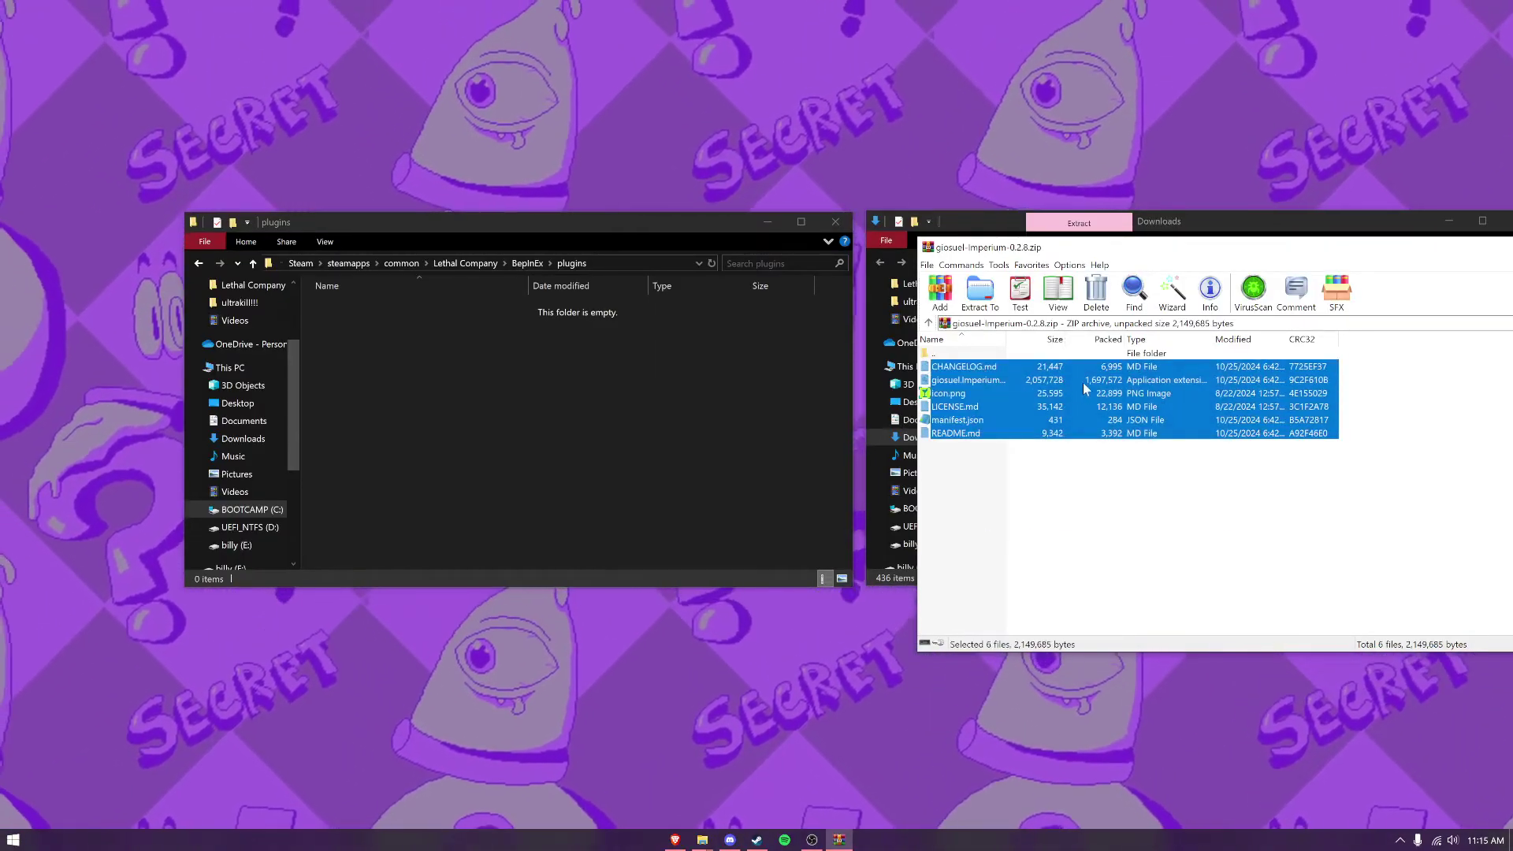
drag(613, 419, 619, 419)
Step: Open Rune580-LethalCompany_InputUtils-0.7.7.zip from Downloads beside the plugins folder and go into its LethalCompanyInputUtils folder
click(947, 216)
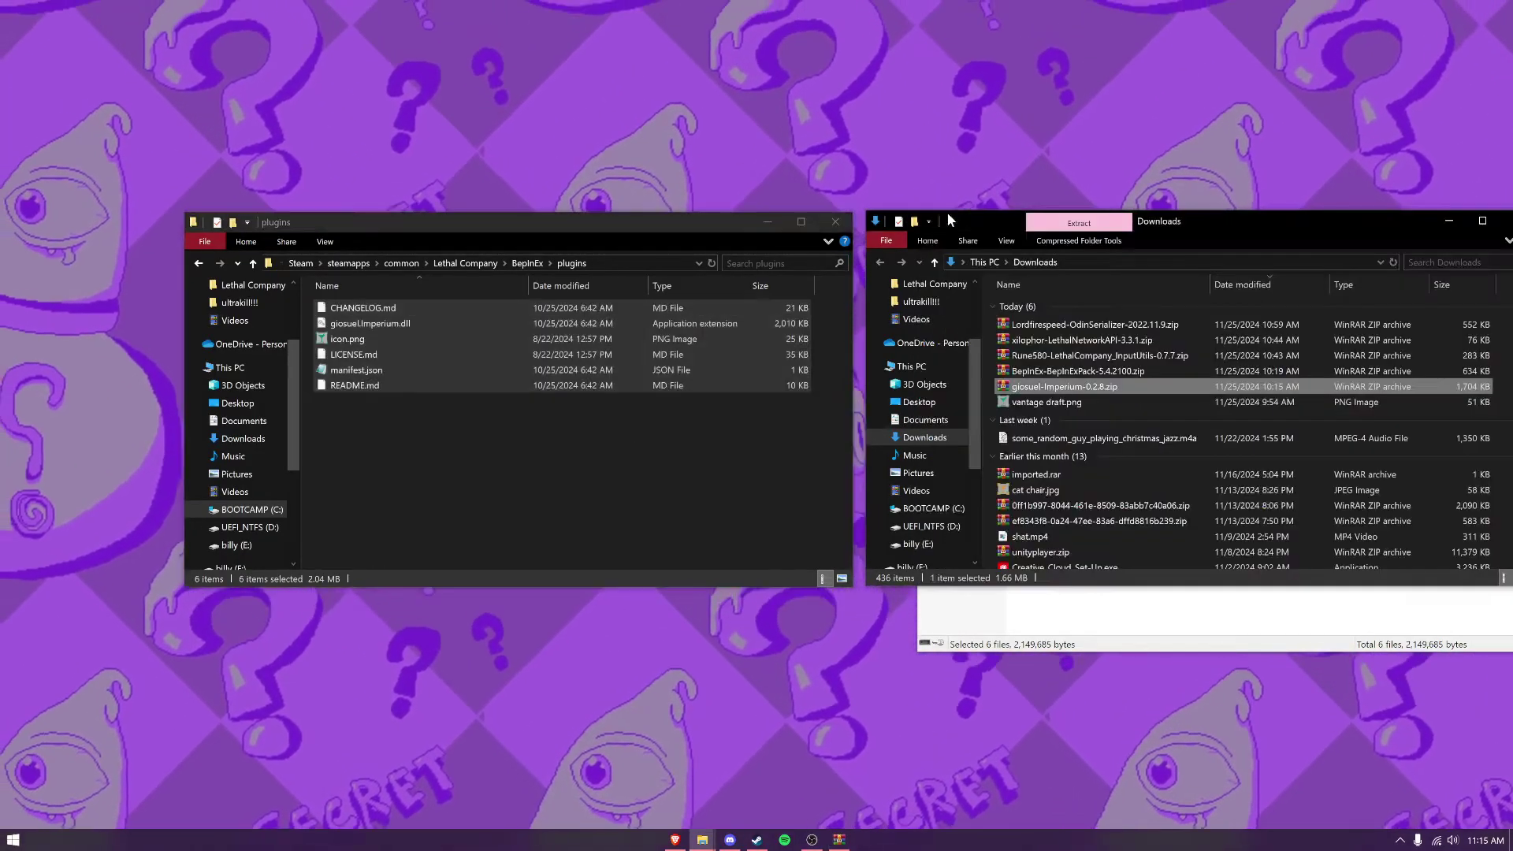
double_click(1030, 371)
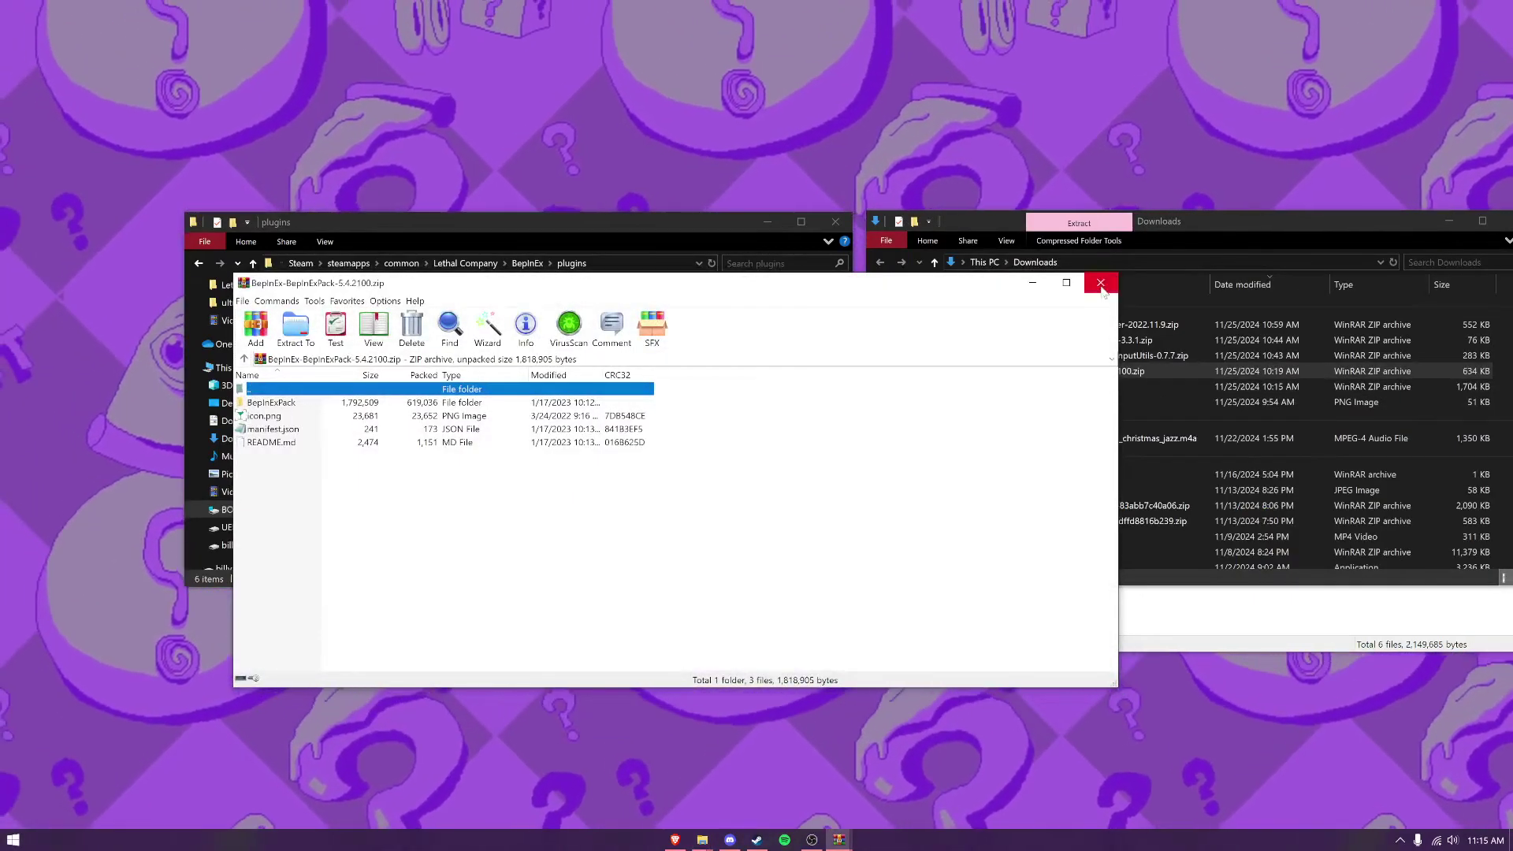
click(1100, 283)
double_click(1070, 356)
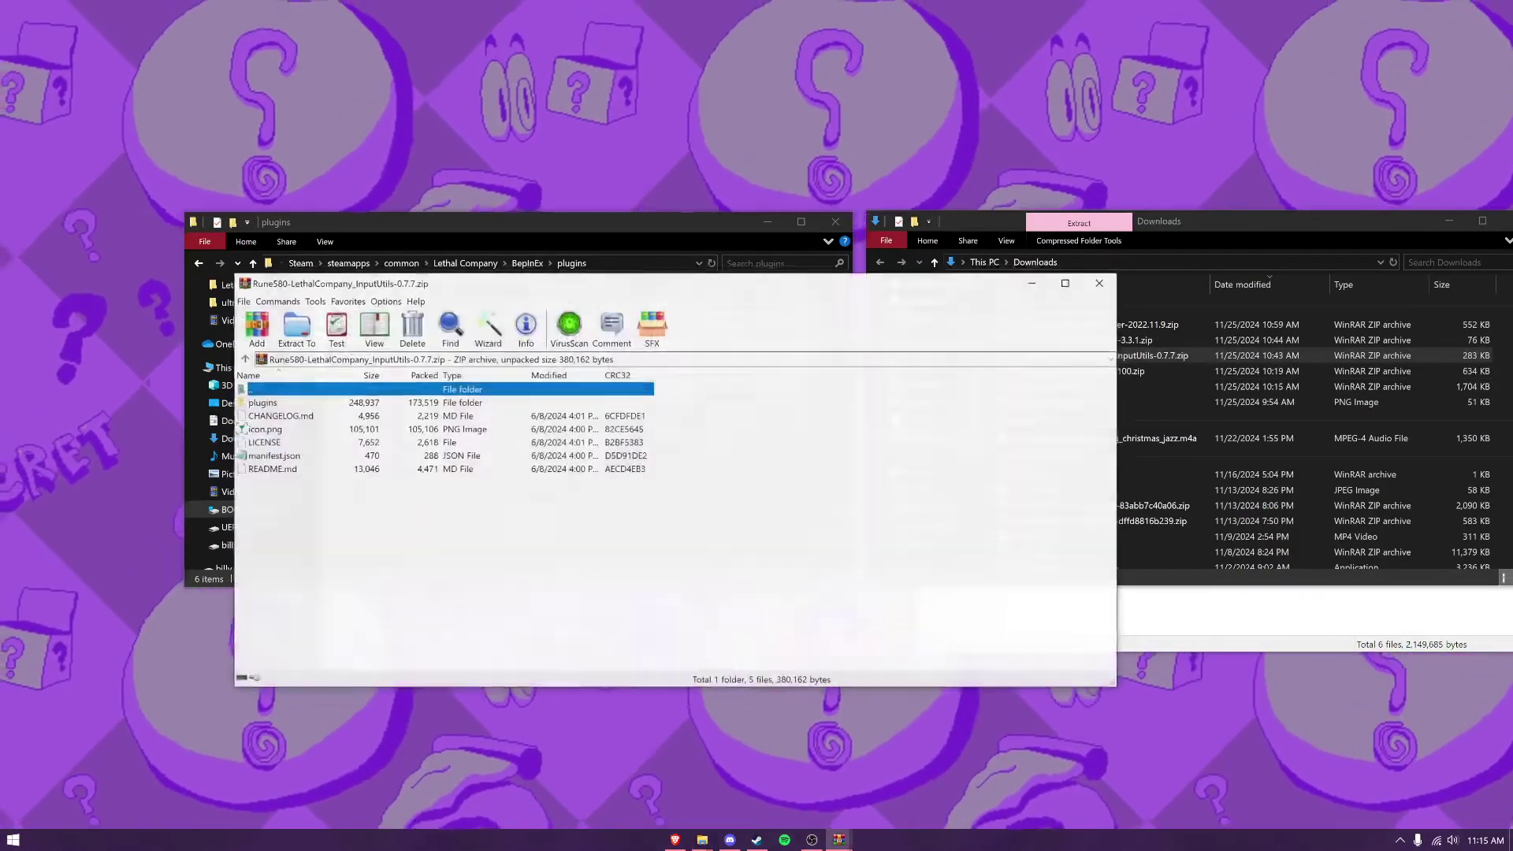
drag(454, 288, 1022, 272)
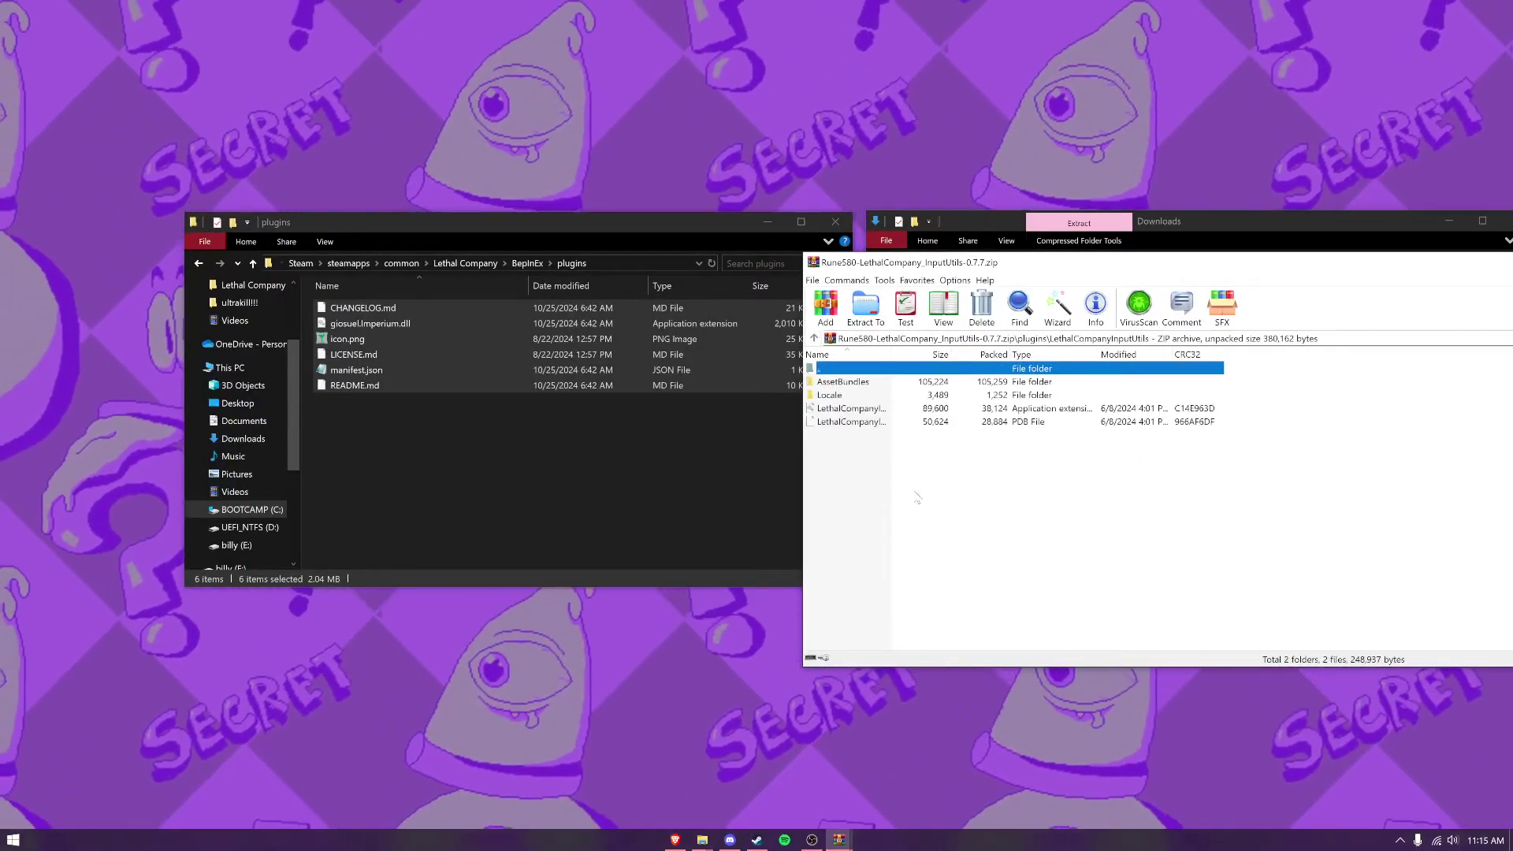
Step: Extract the AssetBundles and Locale folders and both LethalCompanyInputUtils files into the BepInEx plugins folder, and close the archive
drag(917, 419, 890, 384)
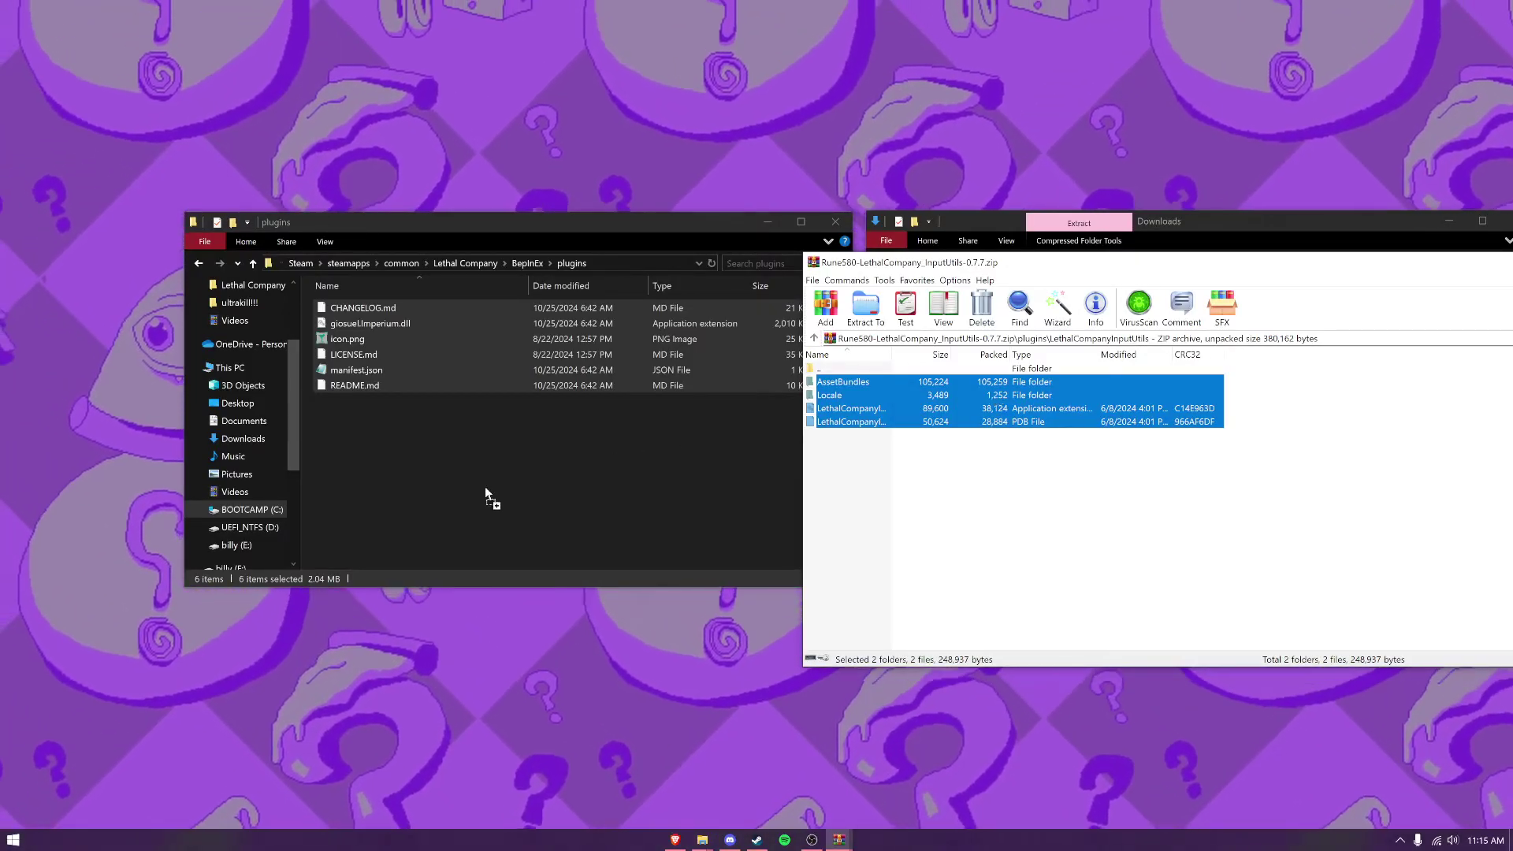
drag(484, 495, 485, 495)
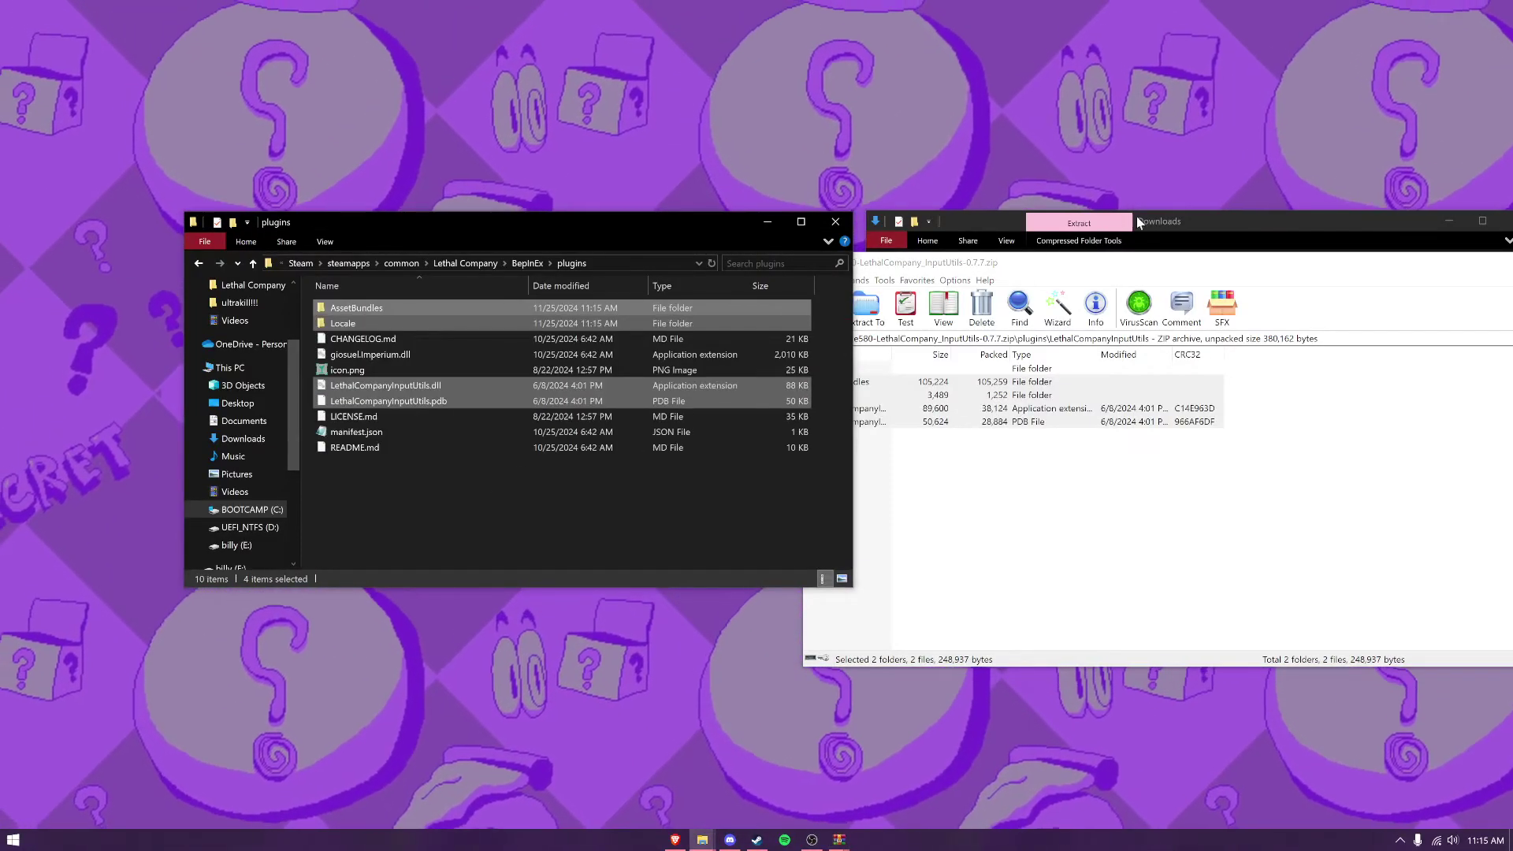
drag(1162, 261, 389, 464)
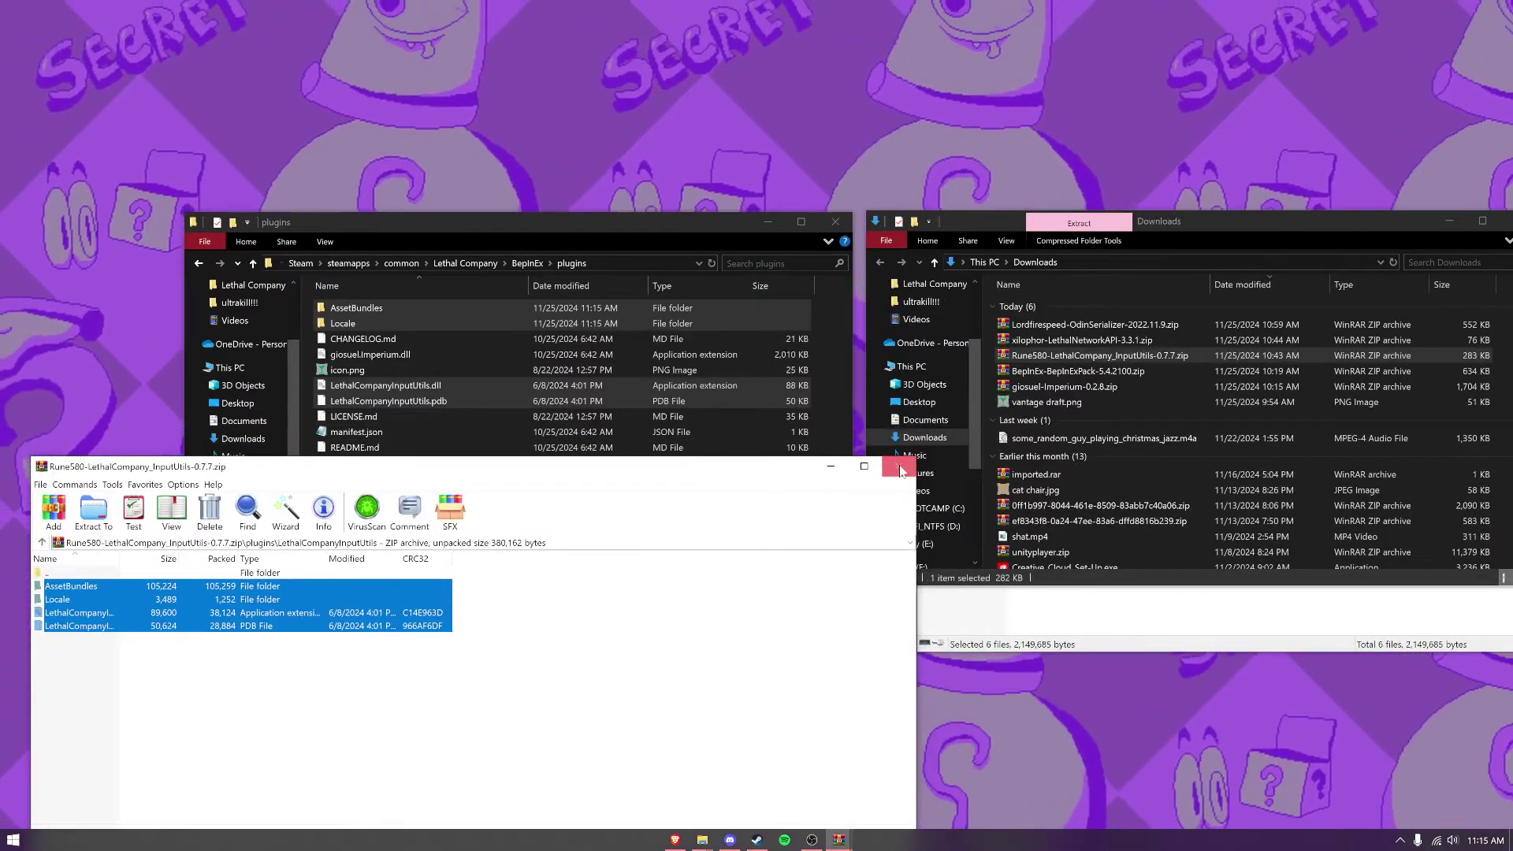
click(898, 467)
click(366, 323)
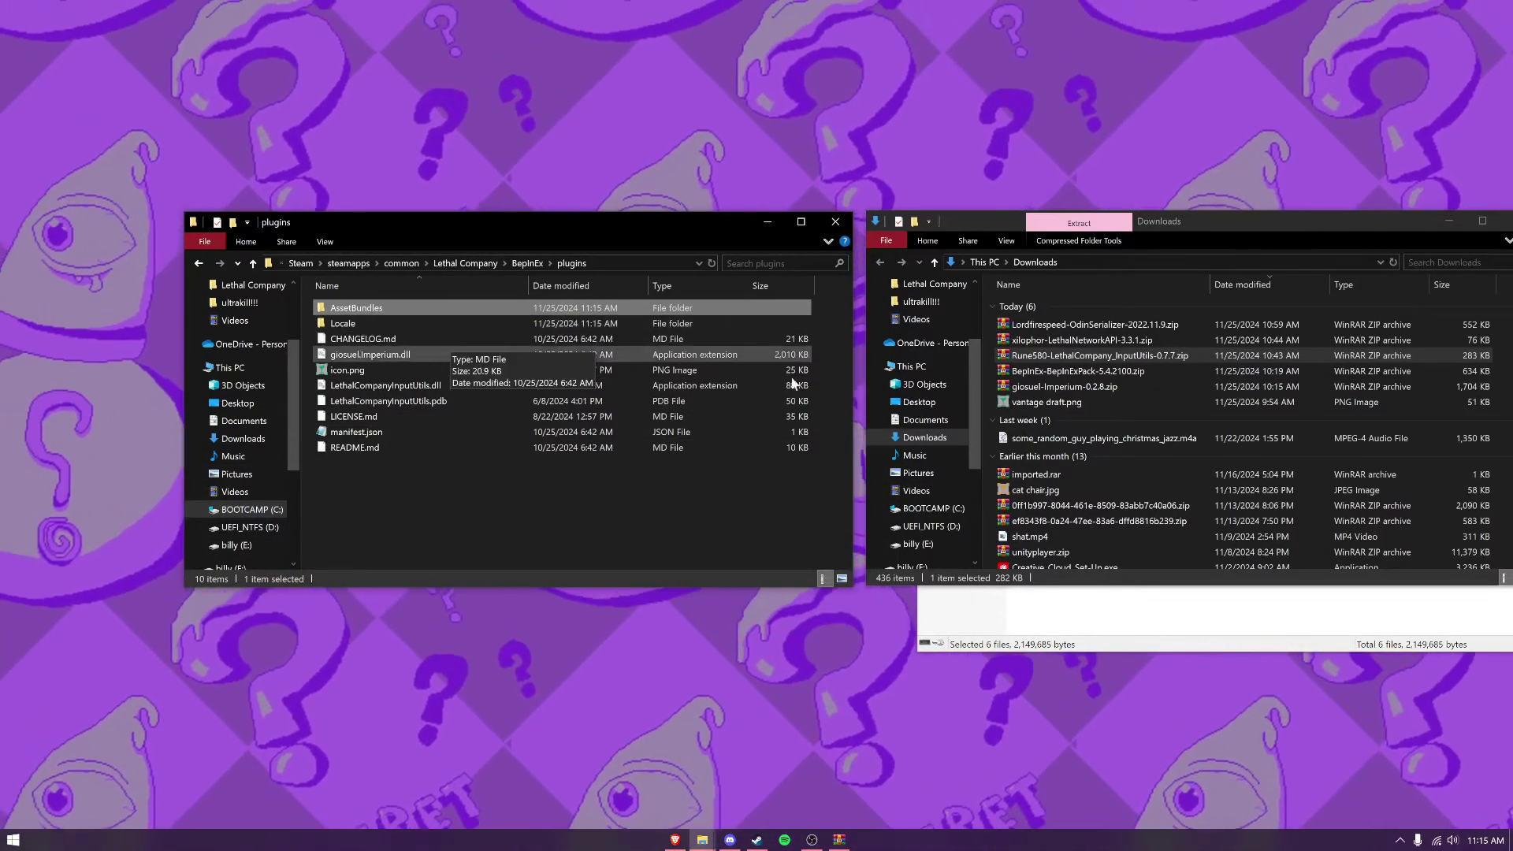
Step: Extract LethalNetworkAPI.dll from xilophor-LethalNetworkAPI-3.3.1.zip in Downloads into the BepInEx plugins folder, and close the archive
double_click(1072, 339)
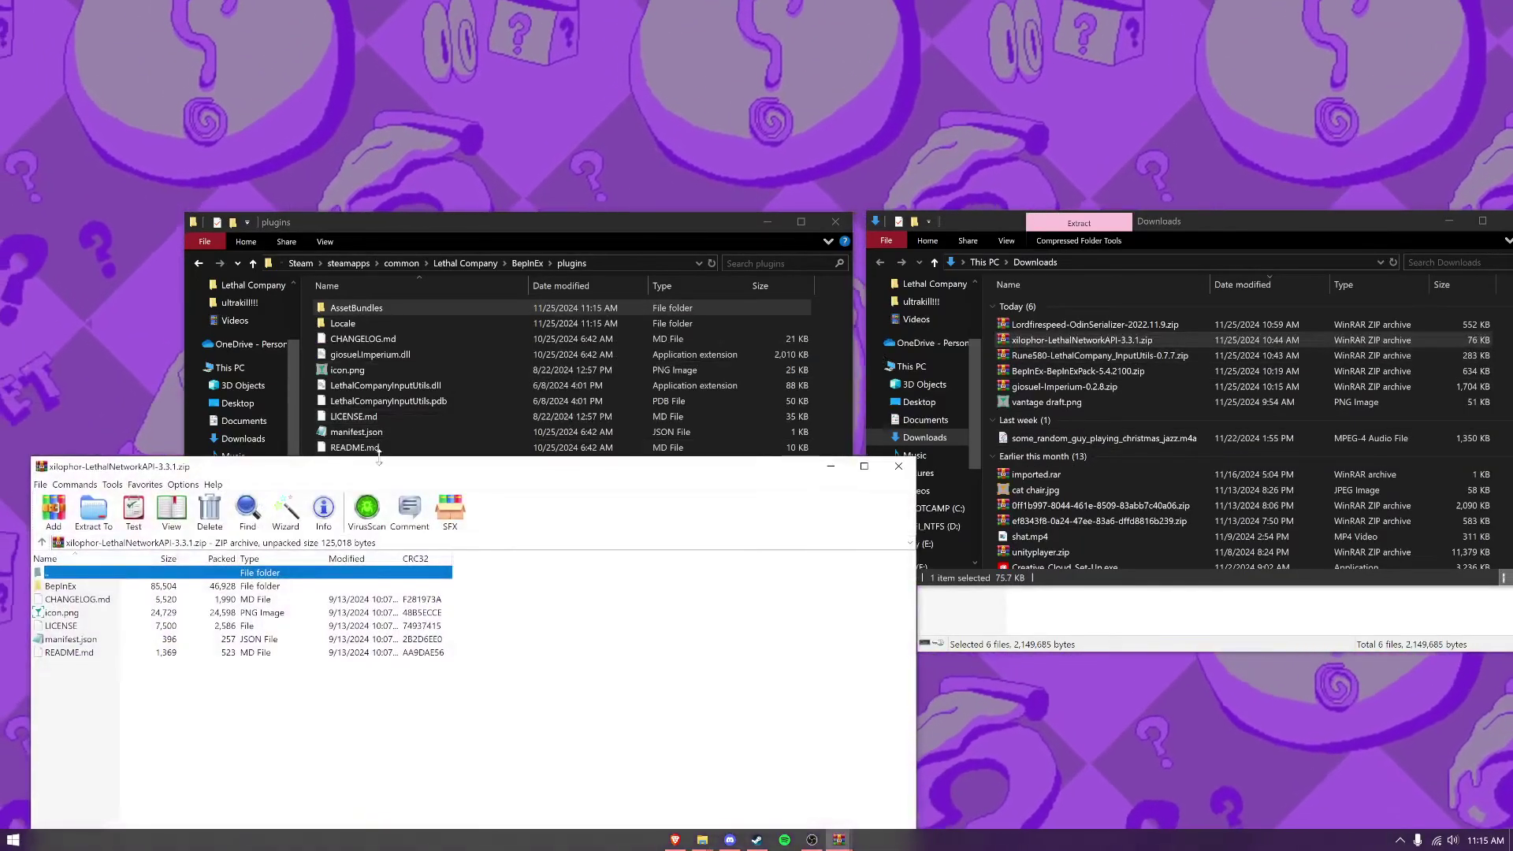
drag(396, 480, 1130, 288)
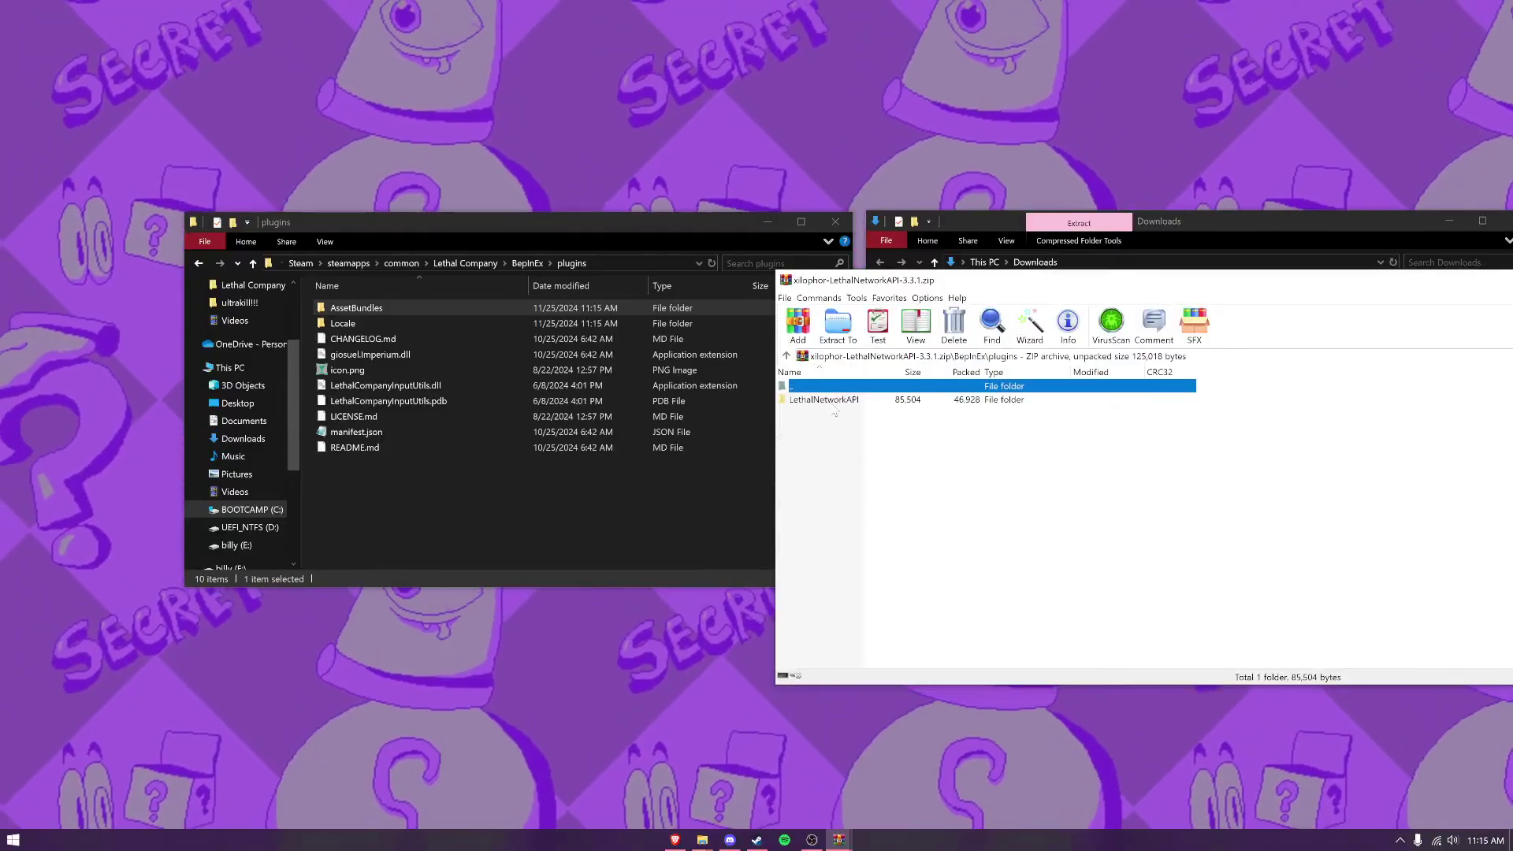
drag(867, 400, 1091, 382)
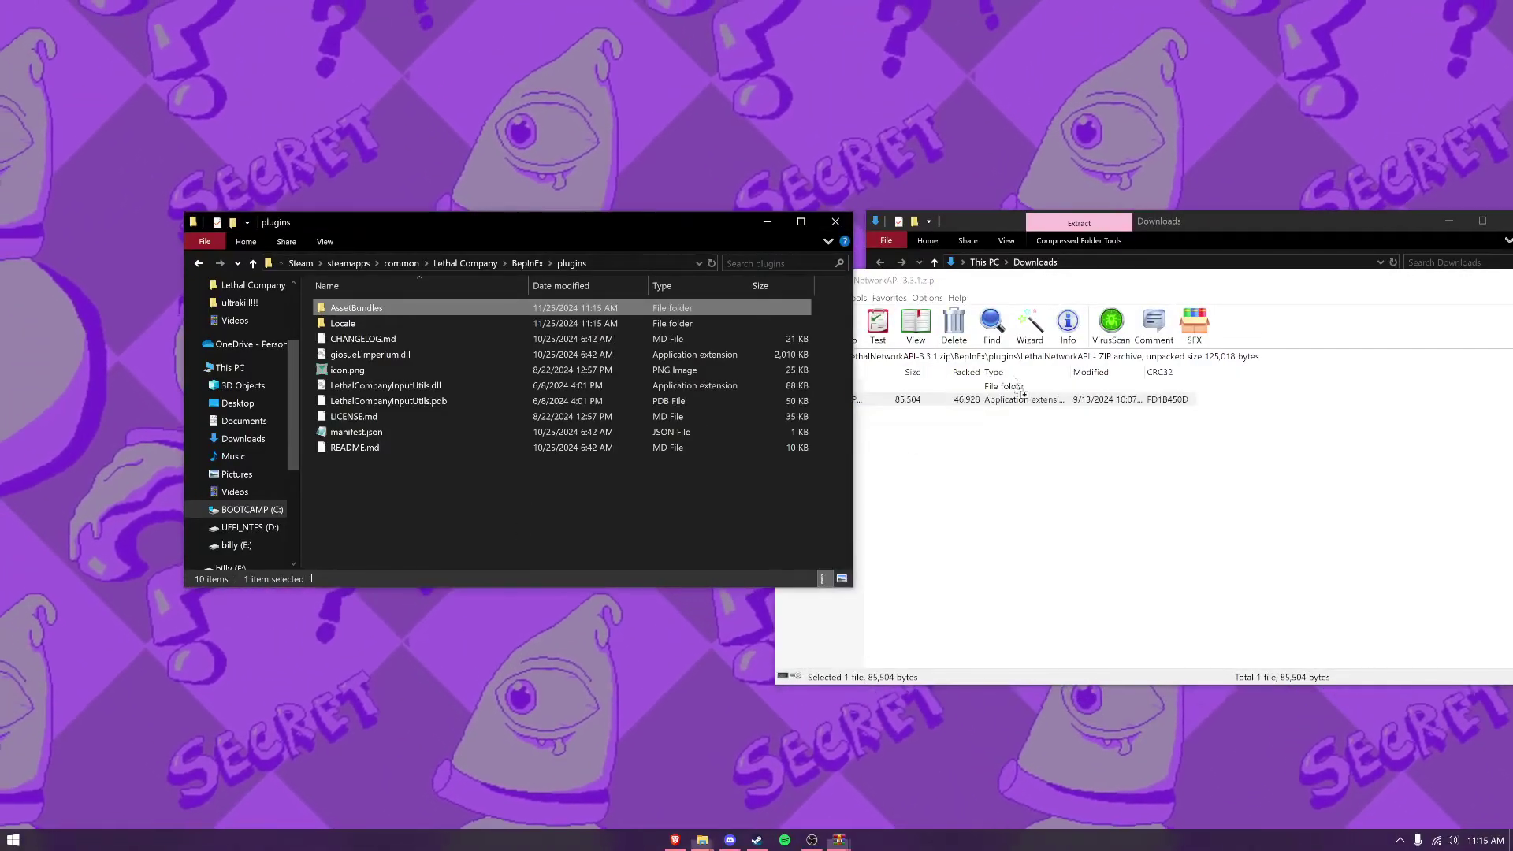
drag(1186, 283, 439, 491)
click(896, 487)
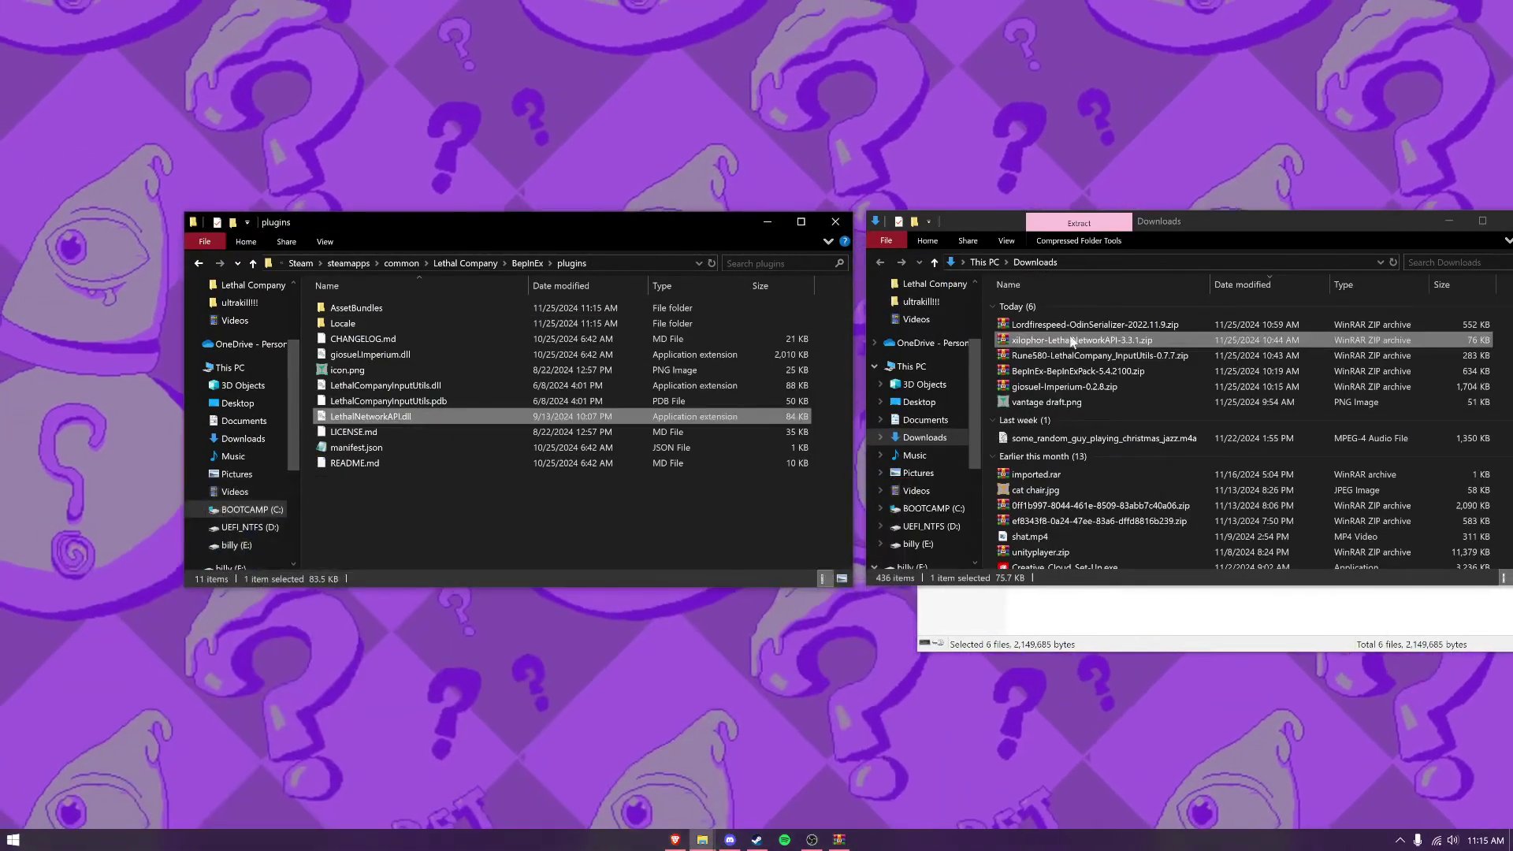
Step: Open Lordfirespeed-OdinSerializer-2022.11.9.zip from Downloads beside the plugins folder and go into BepInEx, plugins, Odin Serializer
double_click(1048, 324)
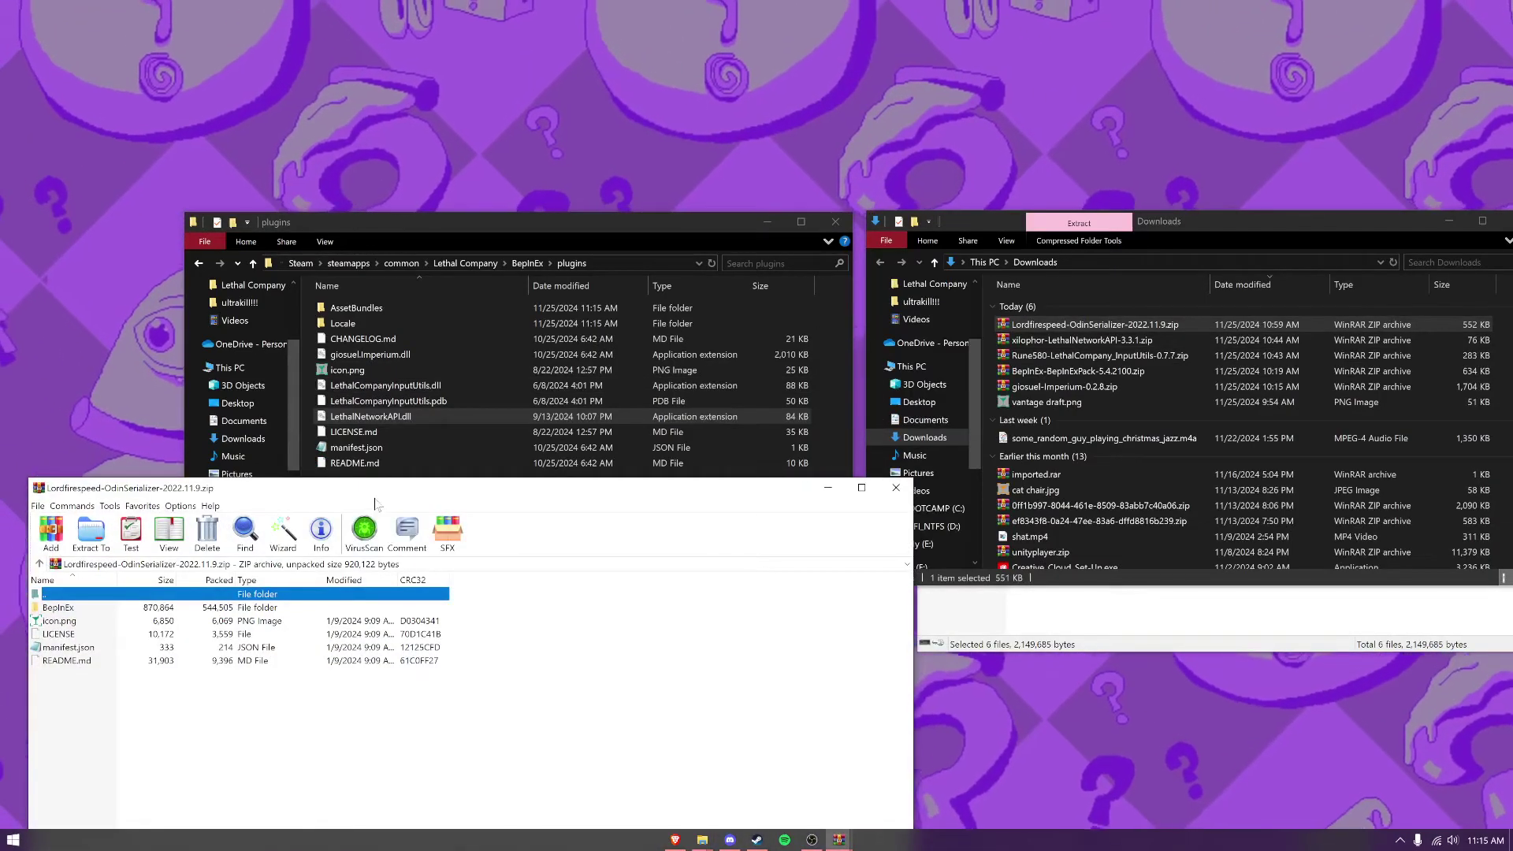
drag(375, 504, 1091, 264)
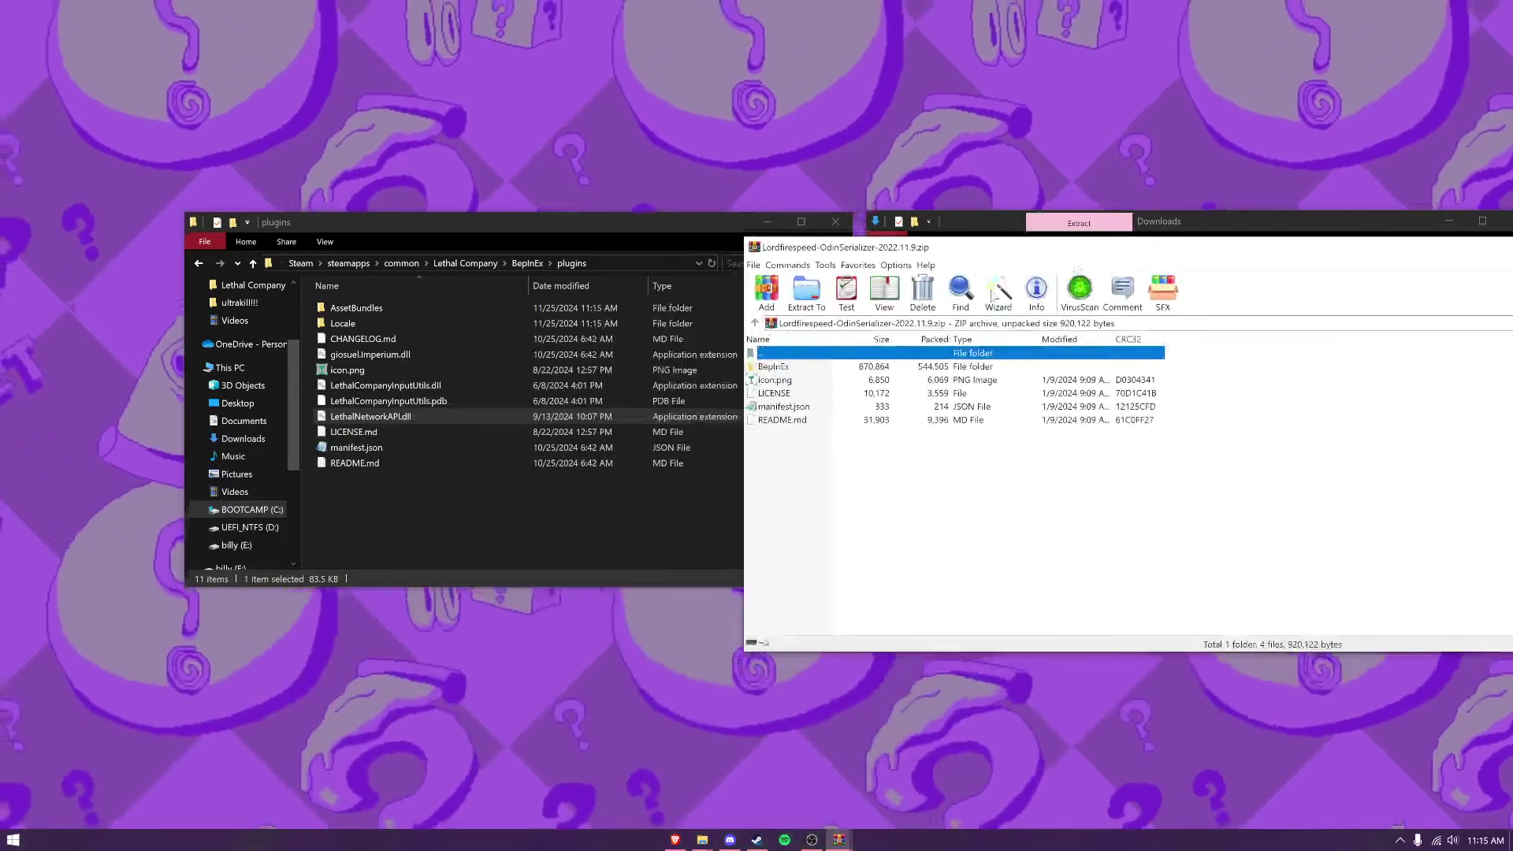
double_click(780, 367)
double_click(780, 367)
double_click(786, 367)
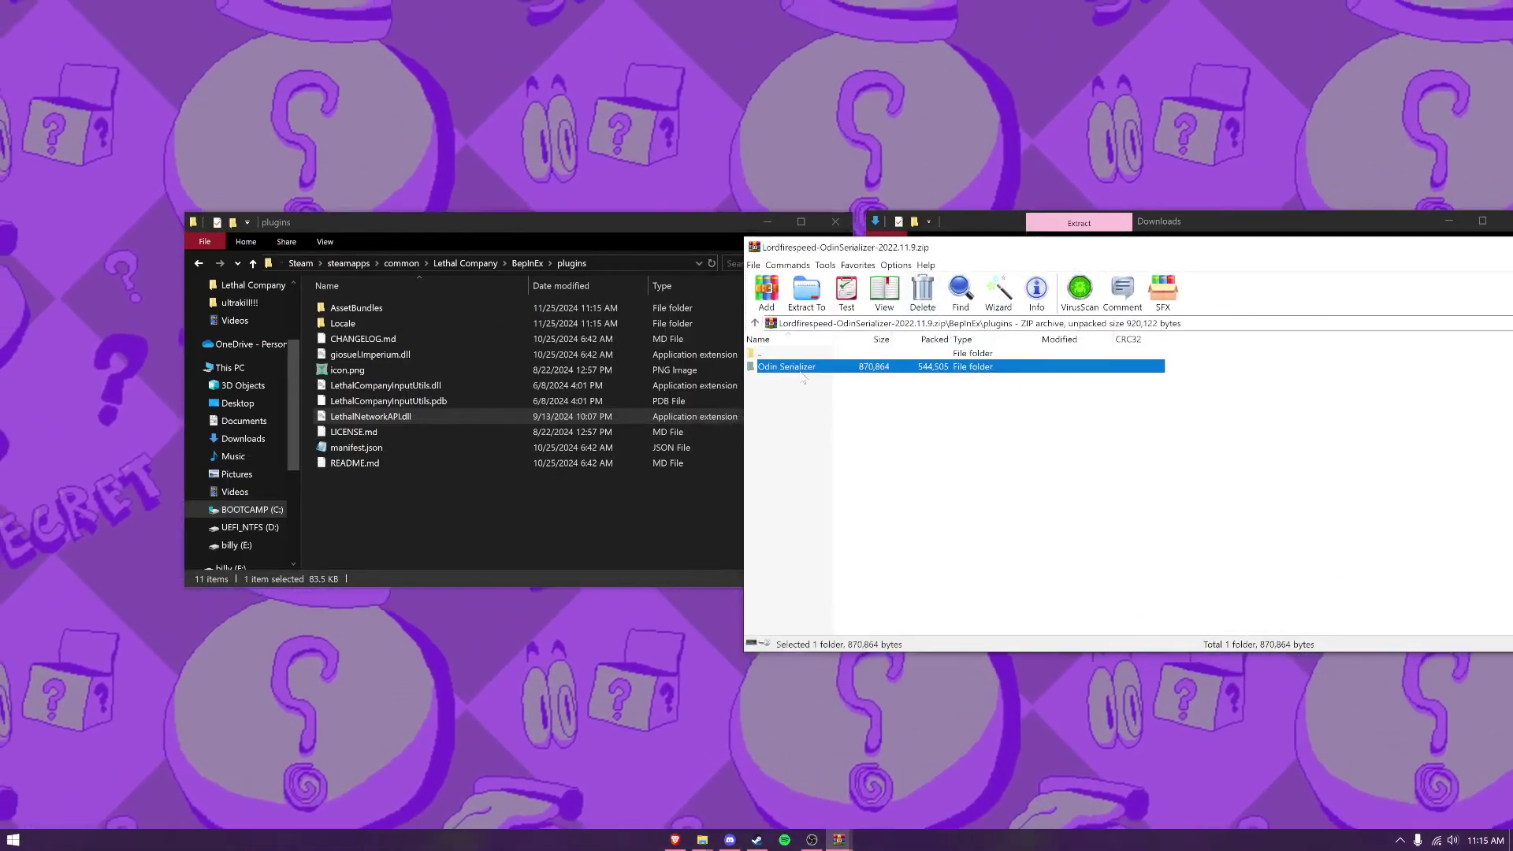
Step: Extract both OdinSerializer files (.dll and .pdb) into the BepInEx plugins folder and close the archive
key(ctrl+a)
drag(530, 520, 546, 508)
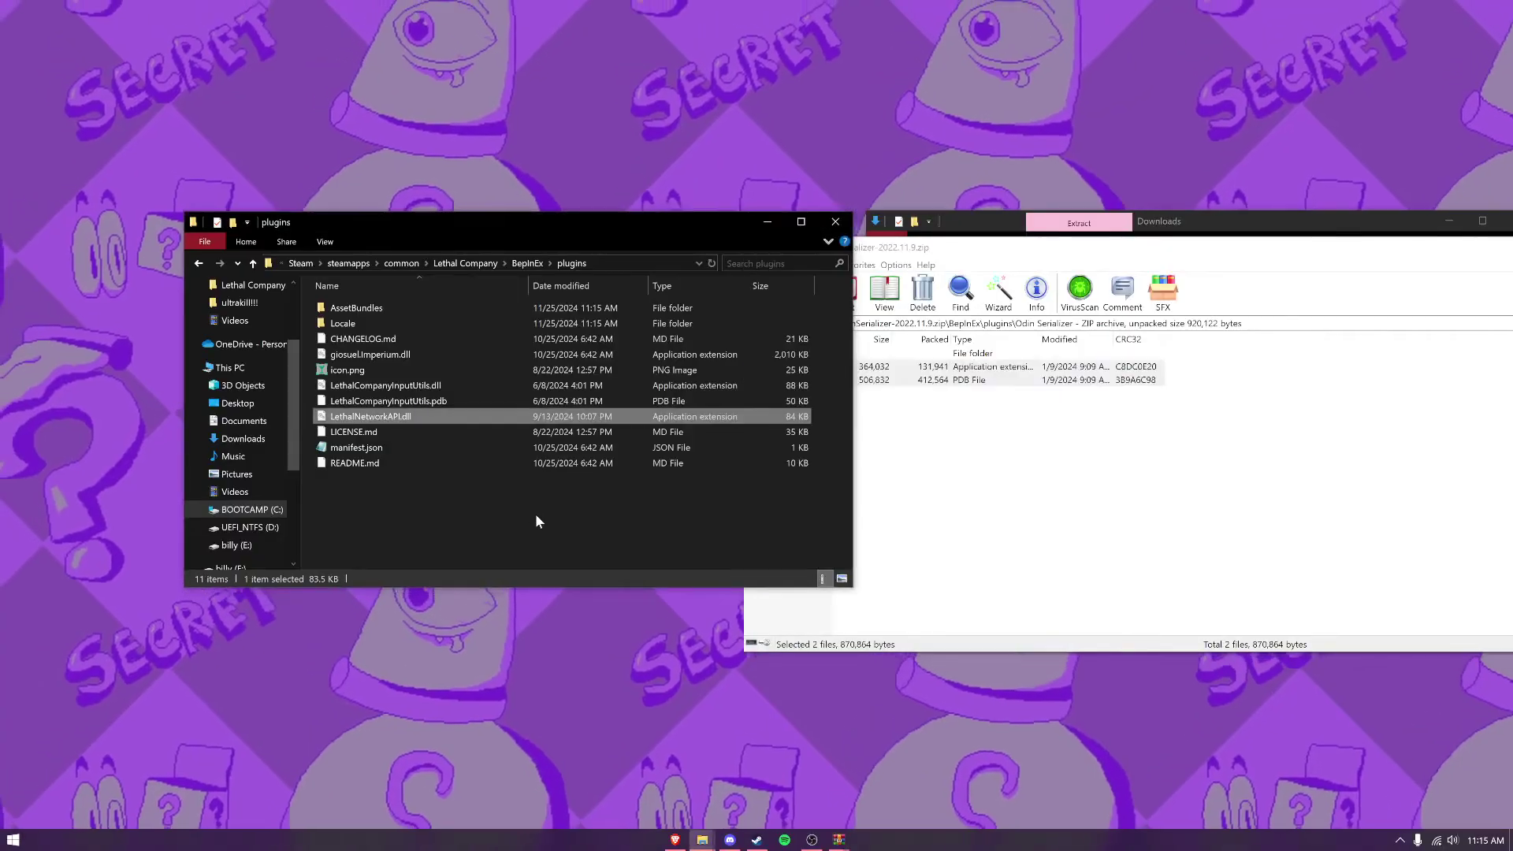
drag(1510, 241, 704, 421)
click(813, 414)
click(514, 626)
click(803, 431)
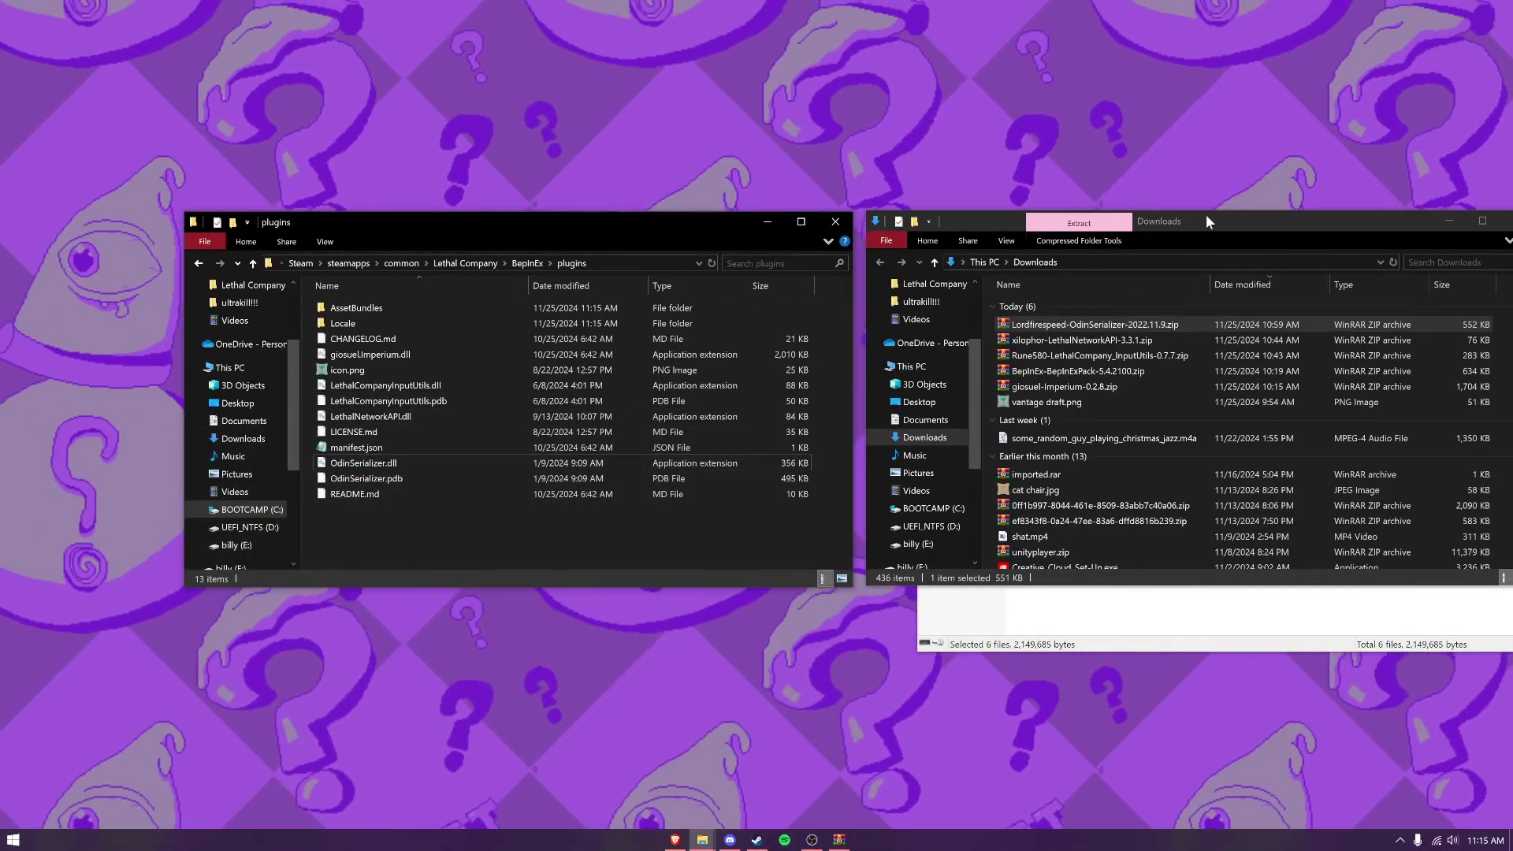
Step: Close the Downloads window and the leftover Imperium archive window, keeping only the plugins folder open
drag(1206, 216, 589, 340)
click(899, 344)
drag(1103, 246, 631, 368)
click(1254, 369)
key(Escape)
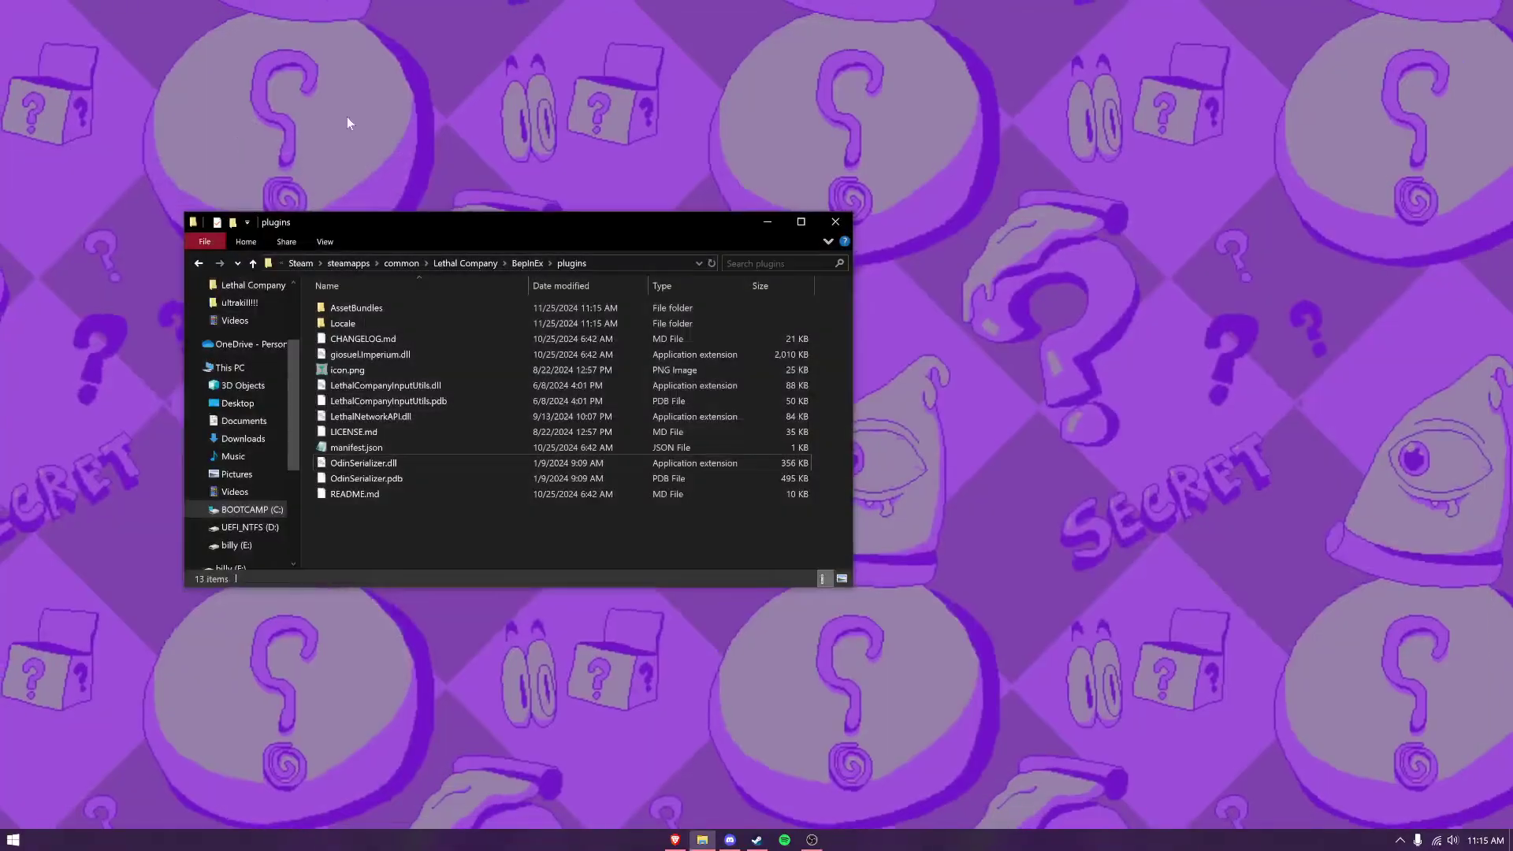
Step: Go back to the Lethal Company game folder and run Lethal Company.exe with the mods installed
click(466, 263)
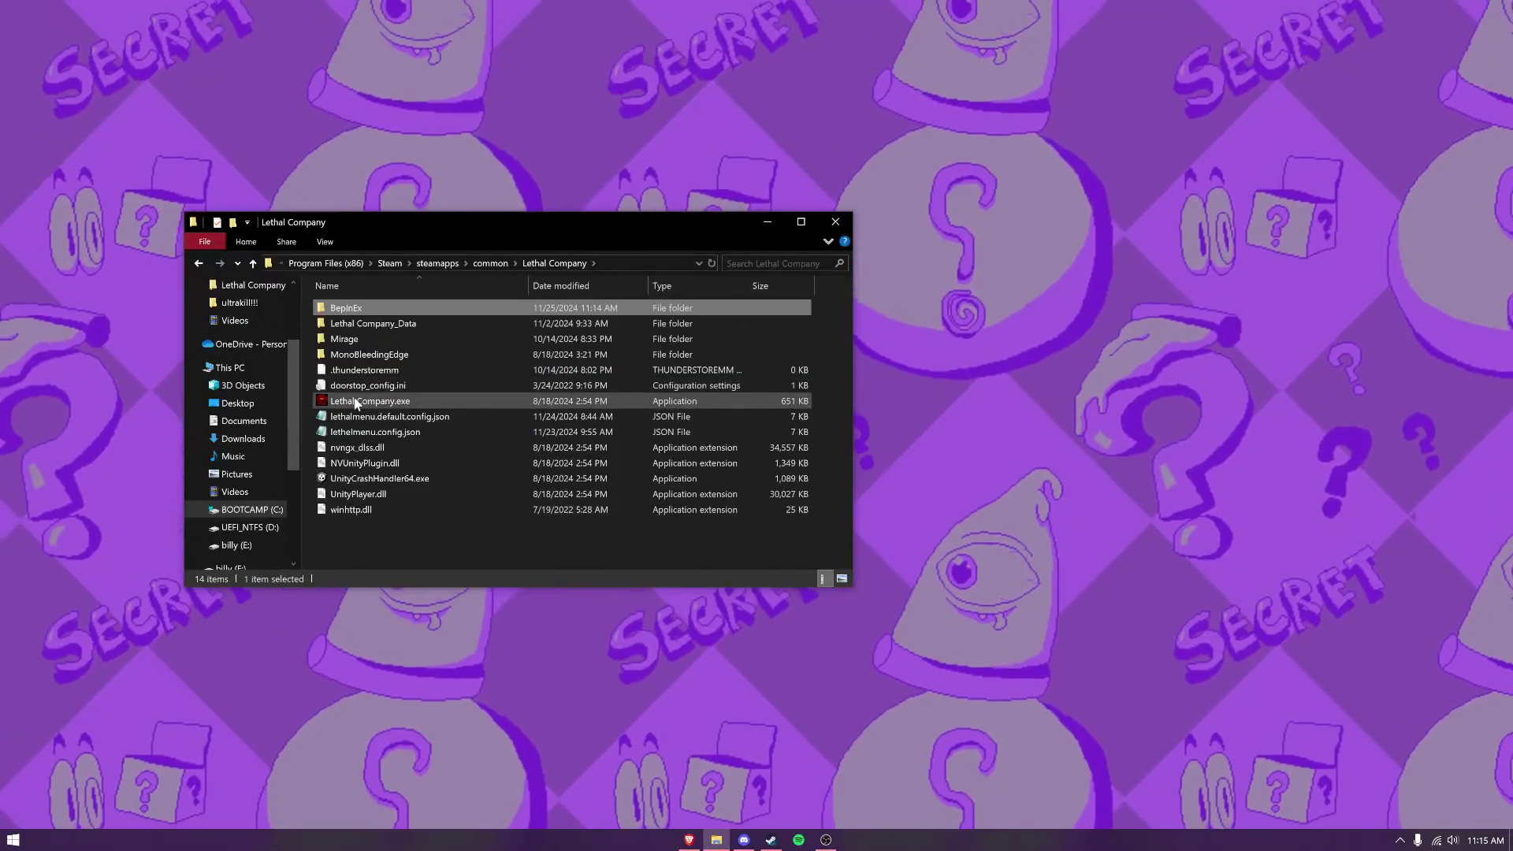
double_click(356, 402)
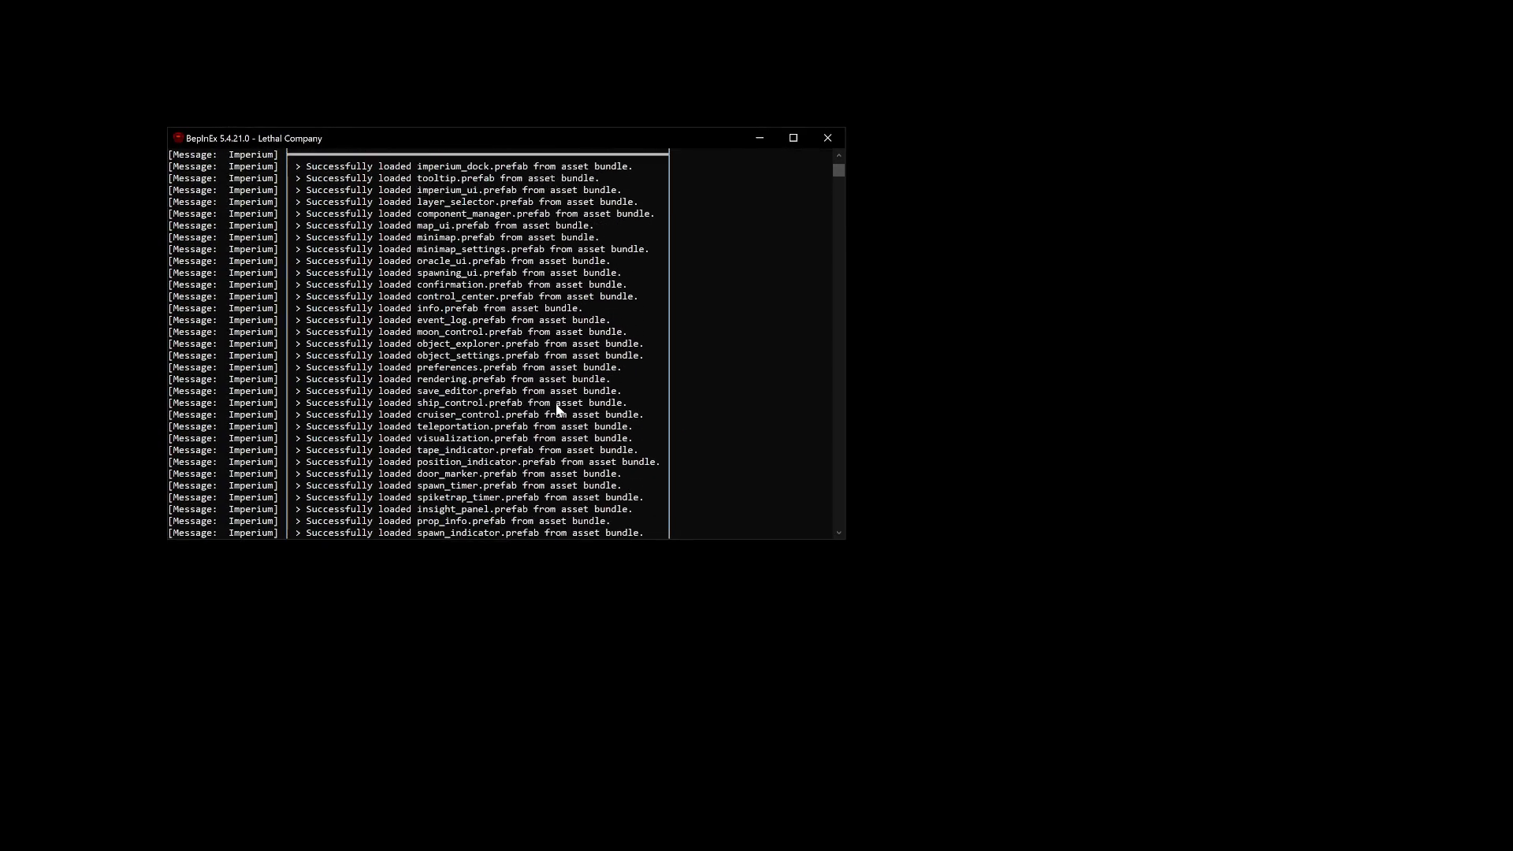
Step: Examine the BepInEx console log for loaded plugins, red error entries and Imperium's startup messages, and minimize the console
scroll(552, 406, up, 8)
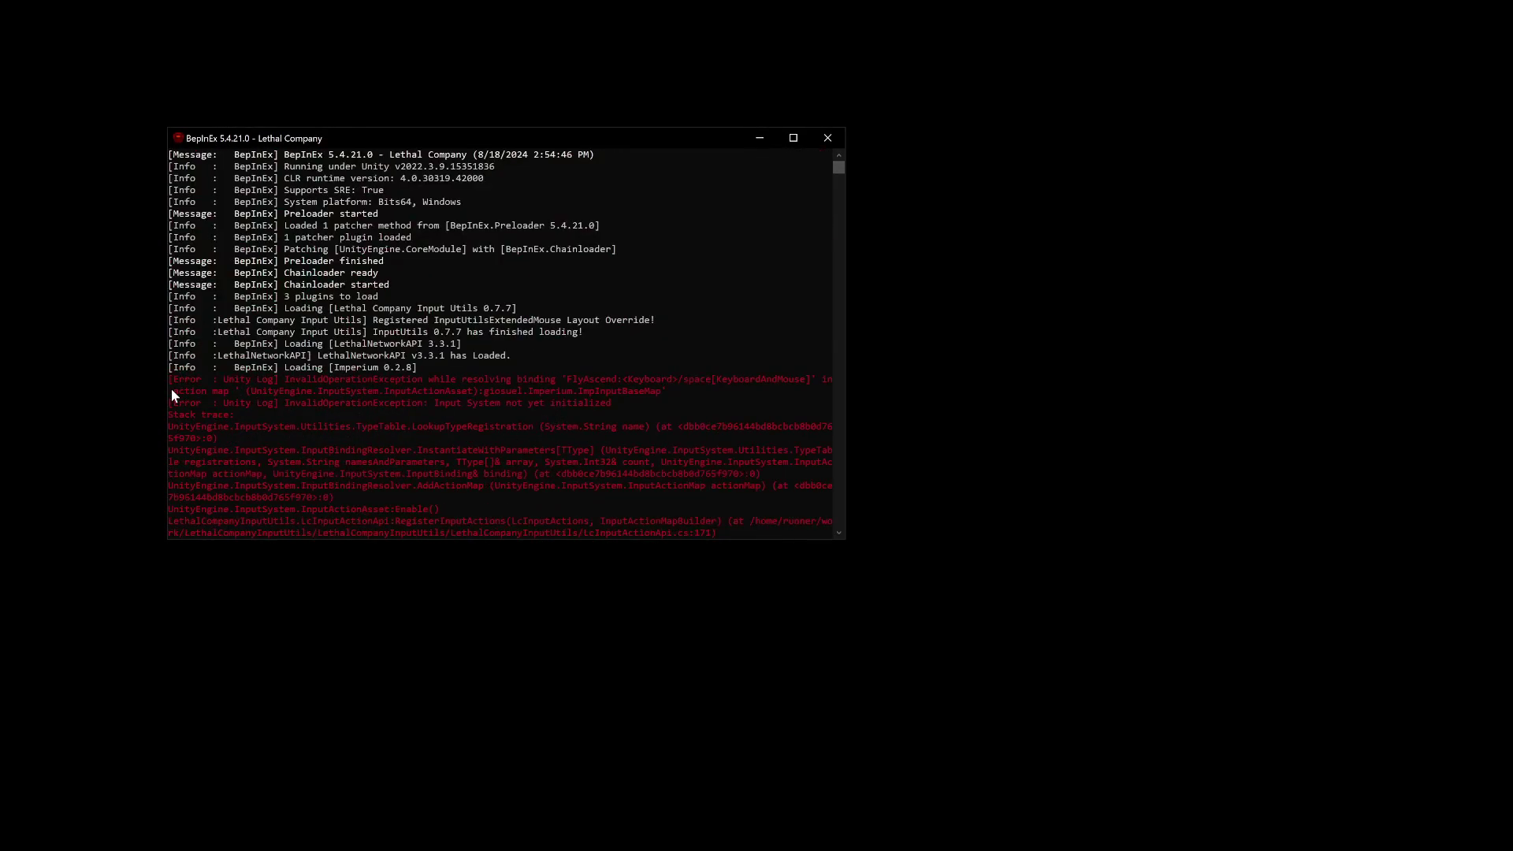
drag(170, 380, 589, 507)
click(589, 507)
scroll(580, 488, down, 15)
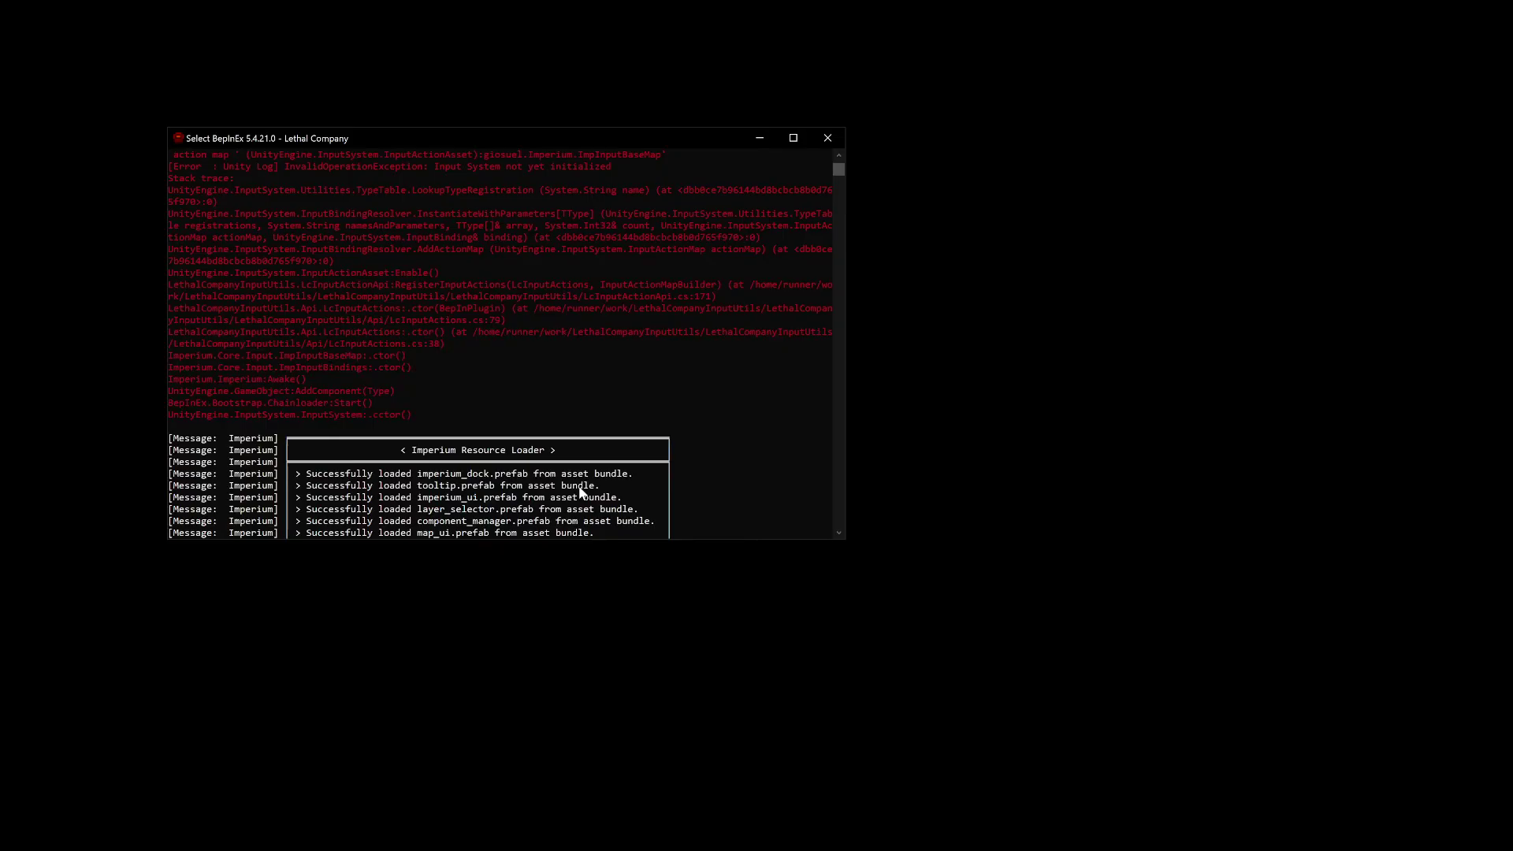
scroll(580, 493, down, 12)
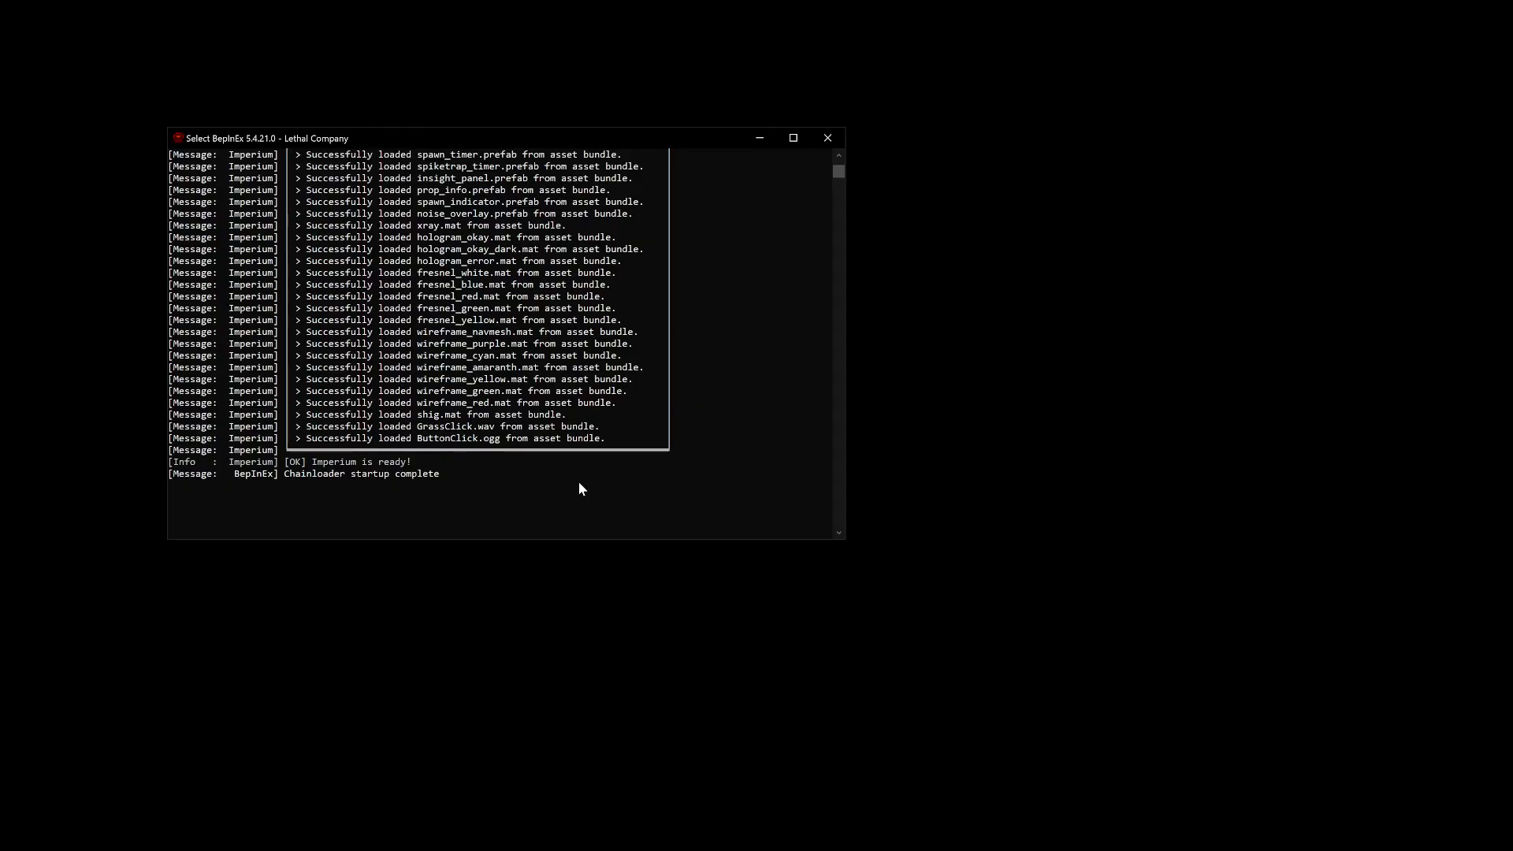
scroll(552, 477, up, 15)
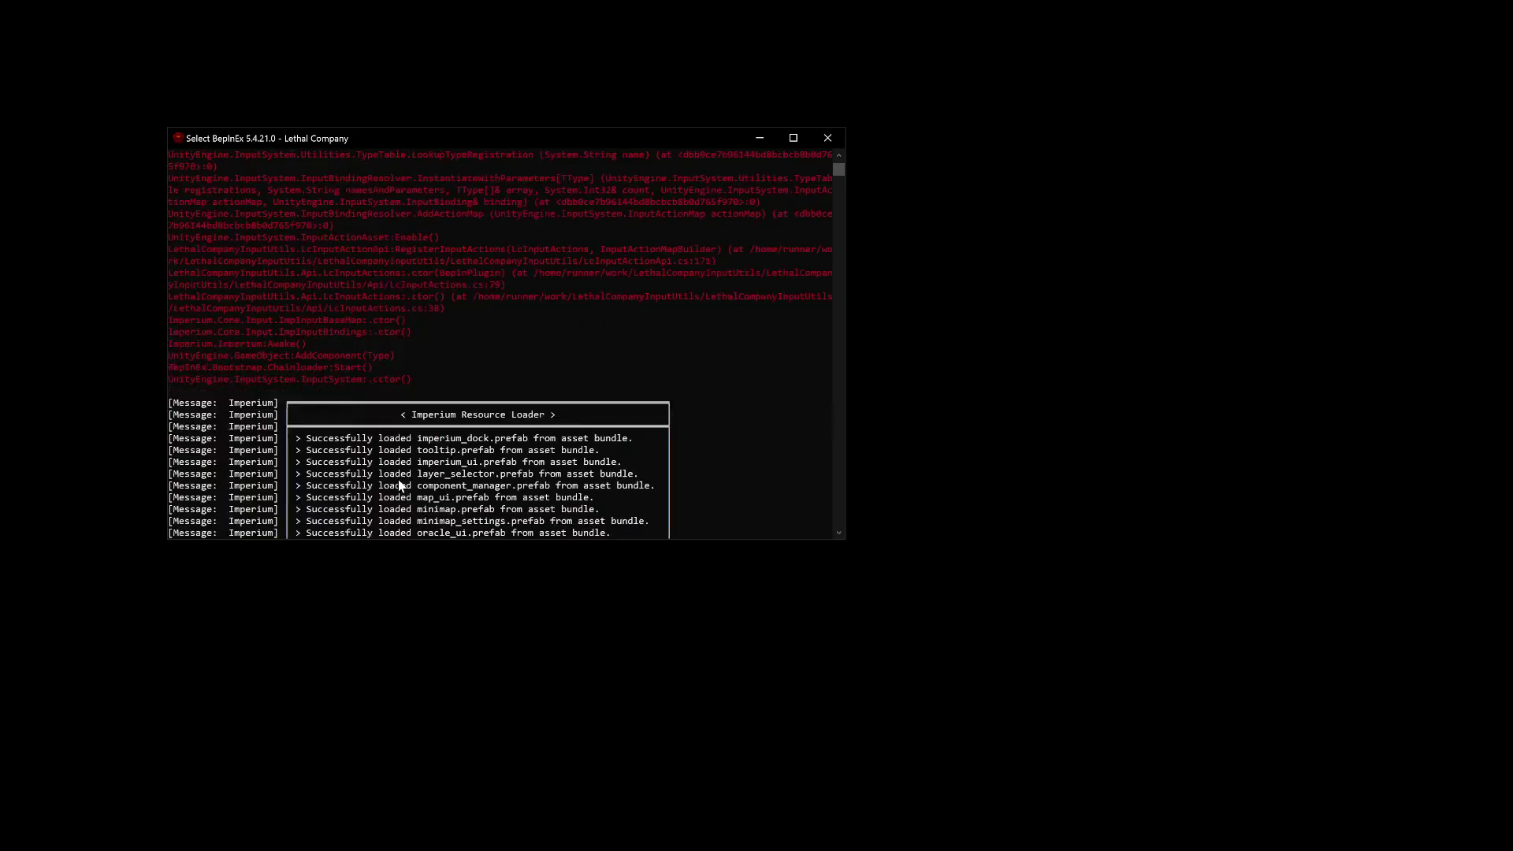
scroll(398, 479, down, 12)
click(764, 137)
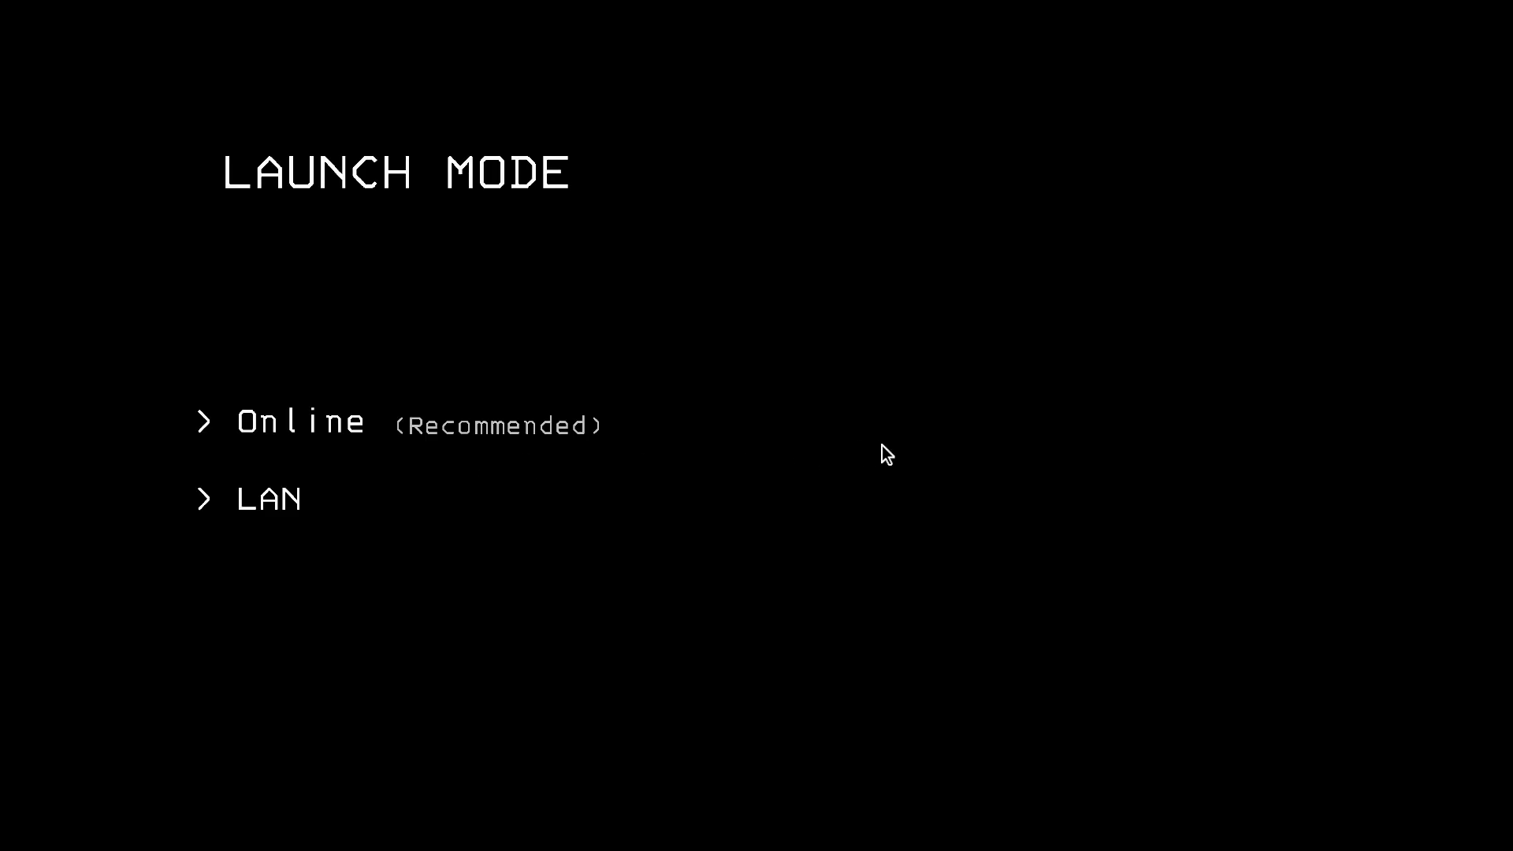
Step: Try to start the game in LAN mode, wait for the program to respond, and close Lethal Company.exe
click(261, 500)
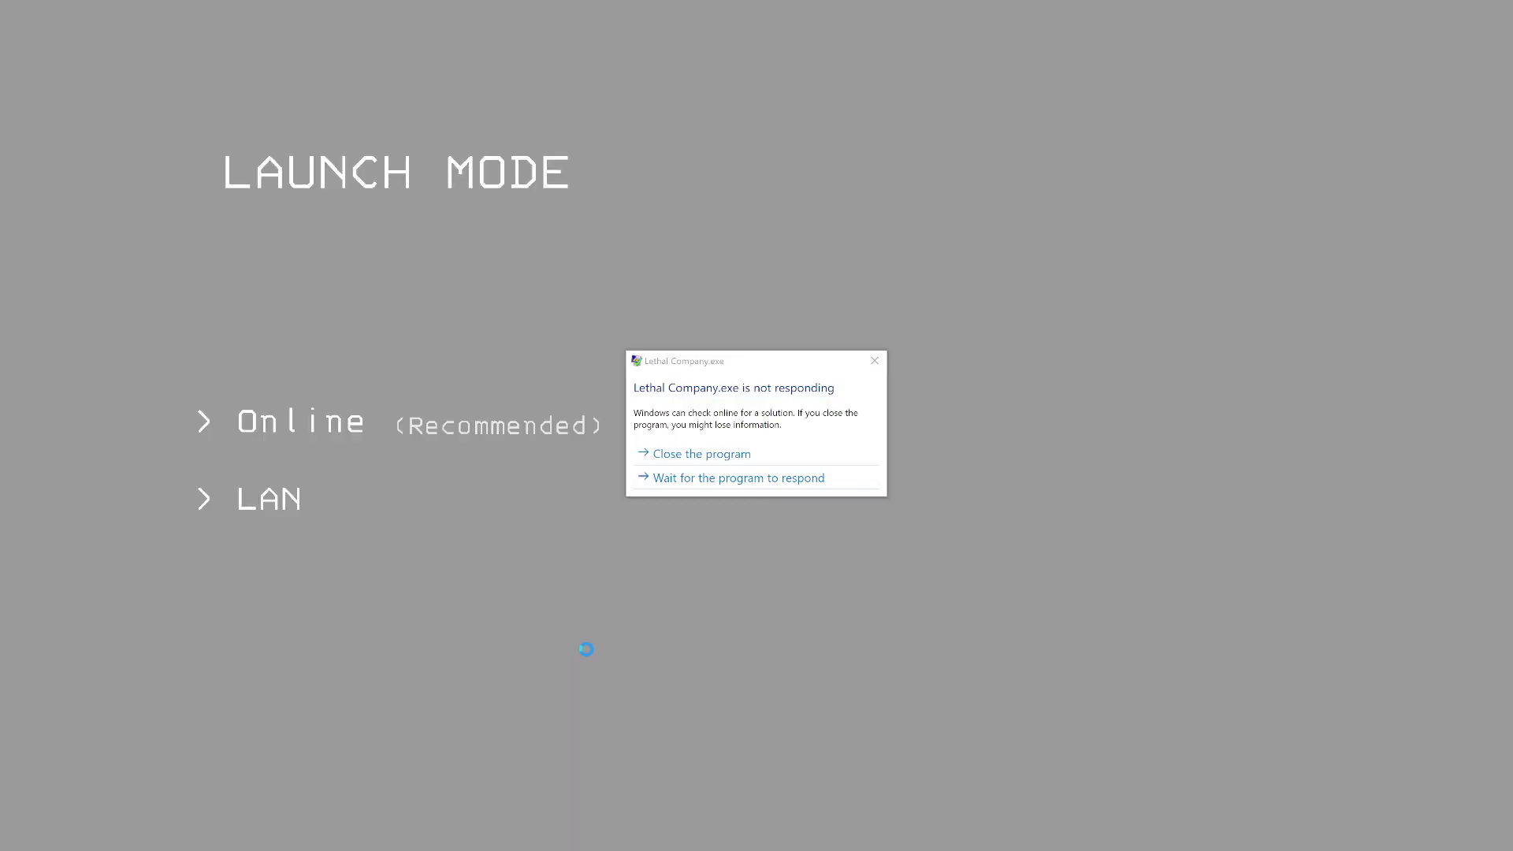
click(722, 479)
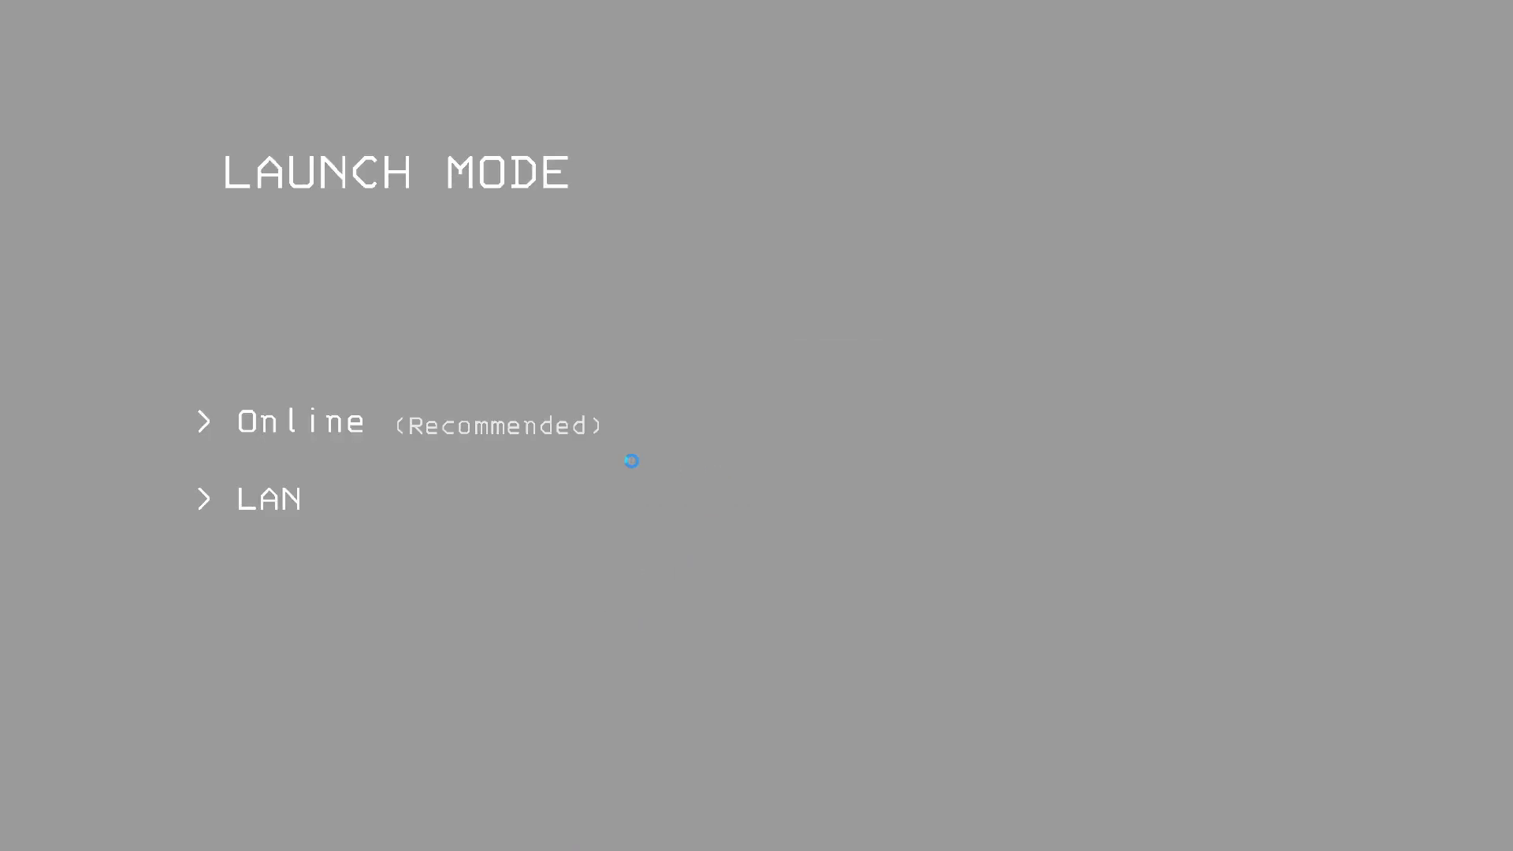
click(714, 486)
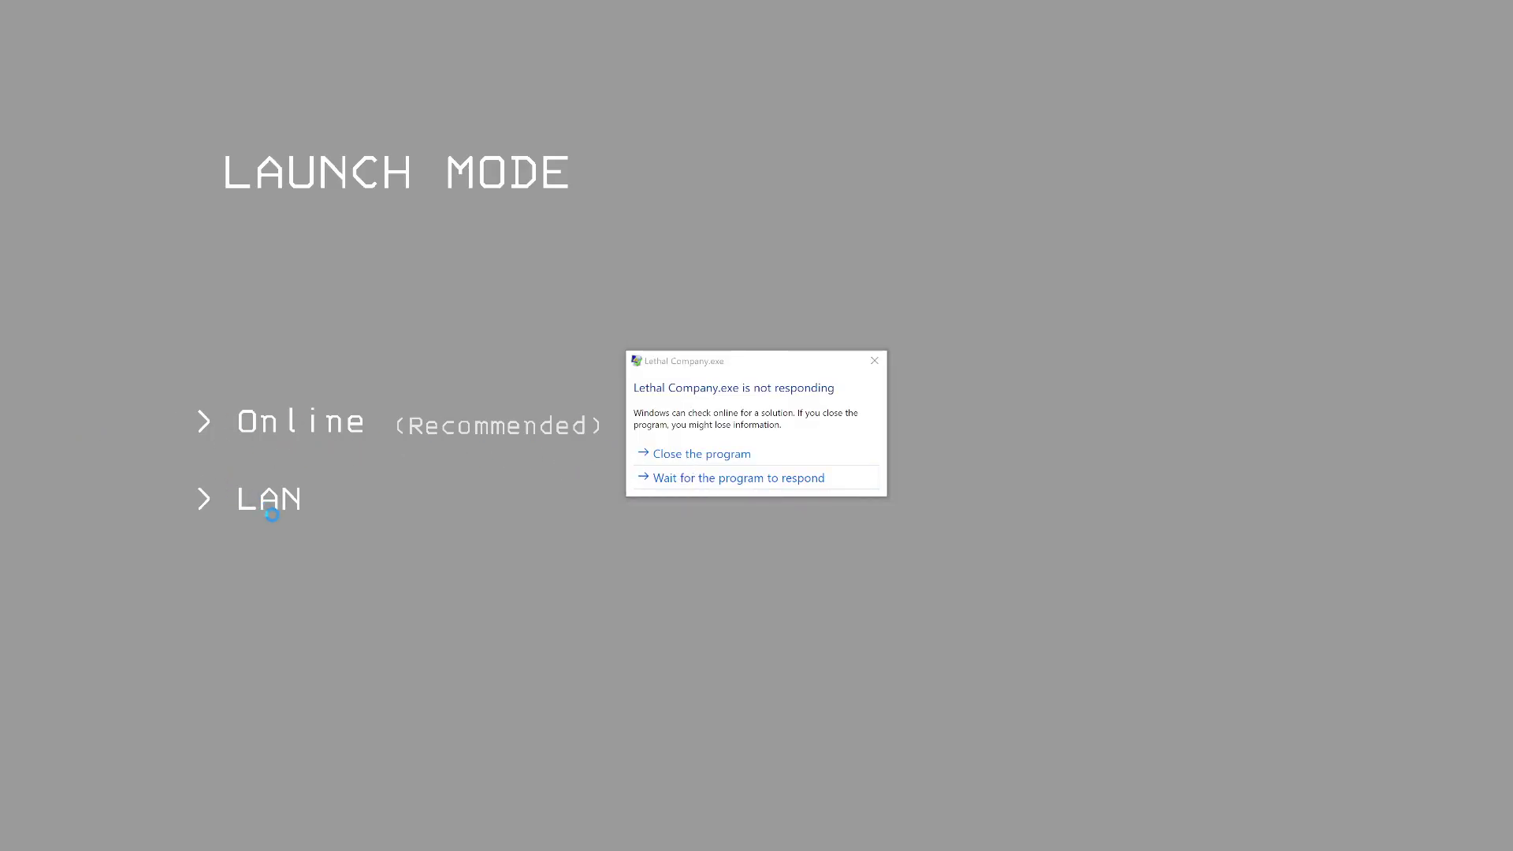
click(724, 455)
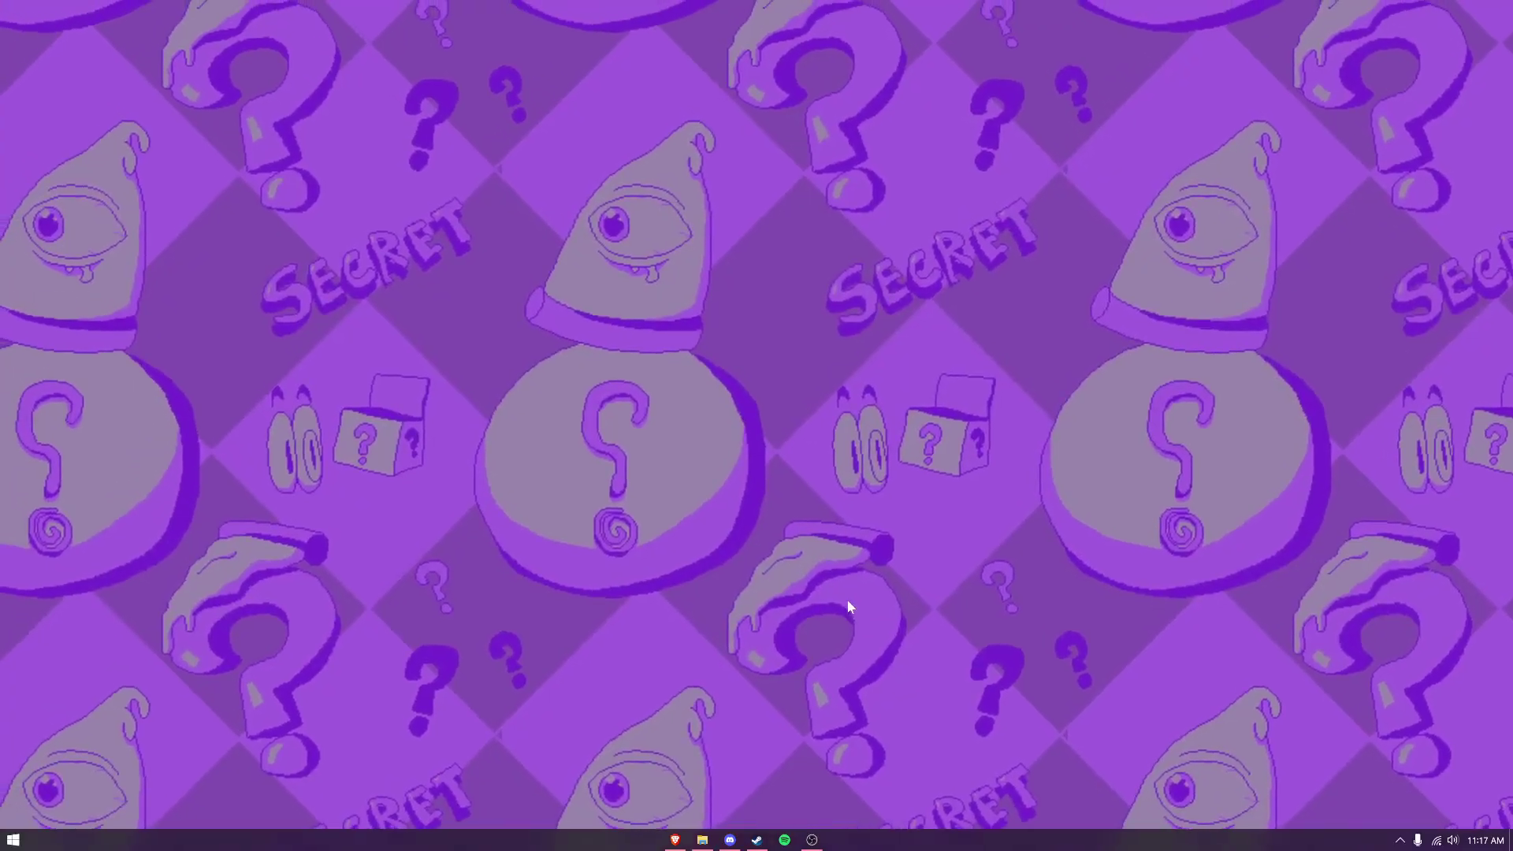